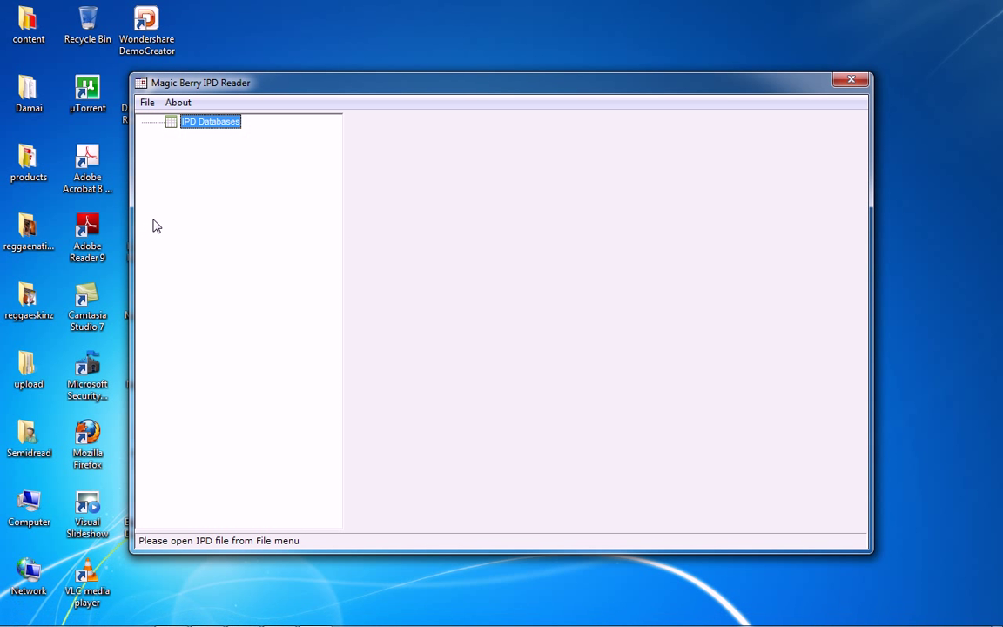
- Open the backup file BlackBerry Pearl 8120.ipd from the BlackBerry Backup folder in Documents
click(147, 103)
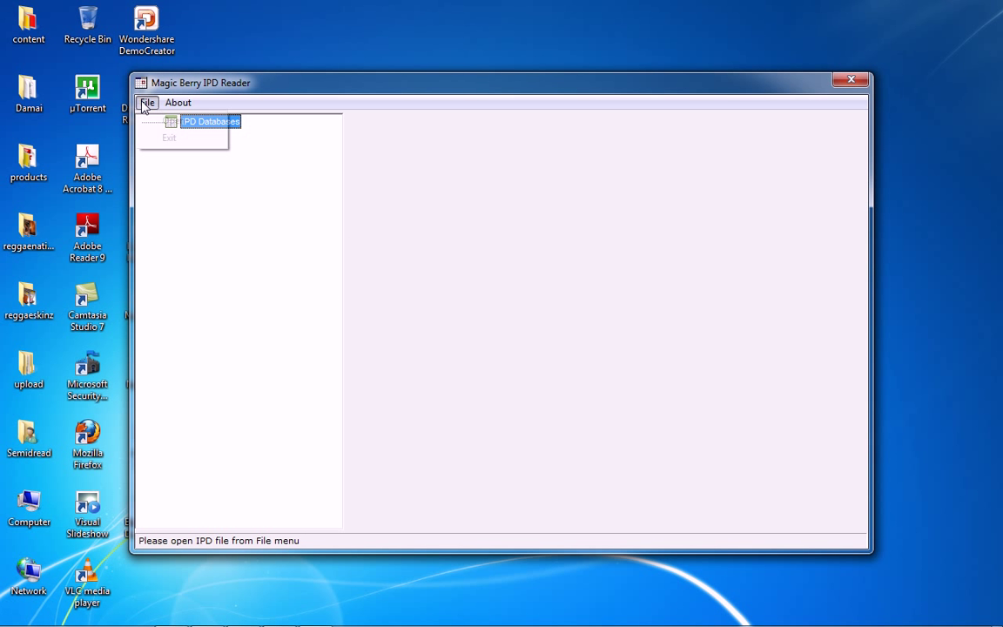
click(174, 122)
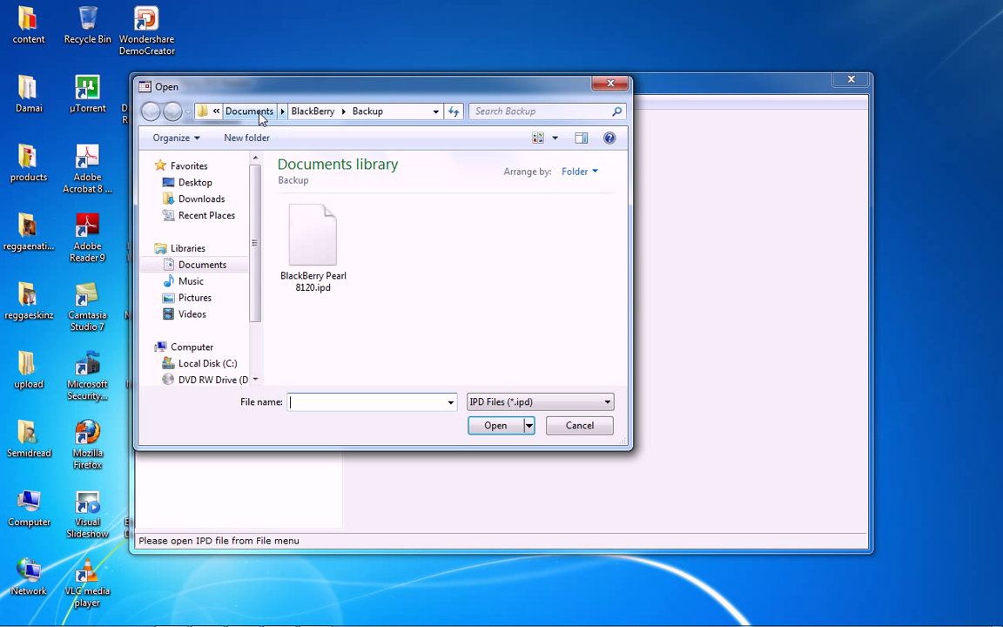
click(316, 258)
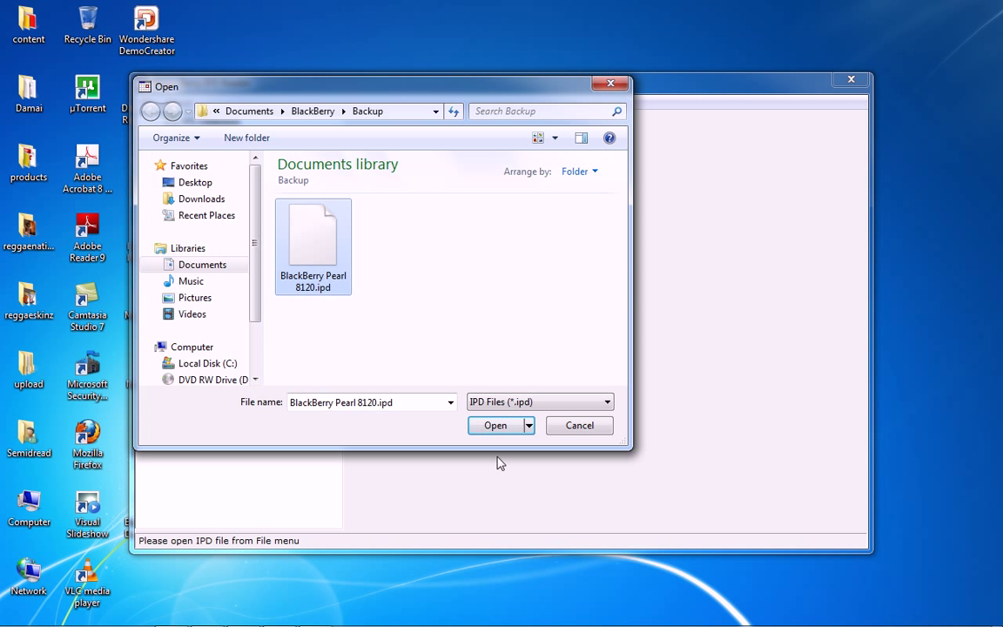
click(488, 428)
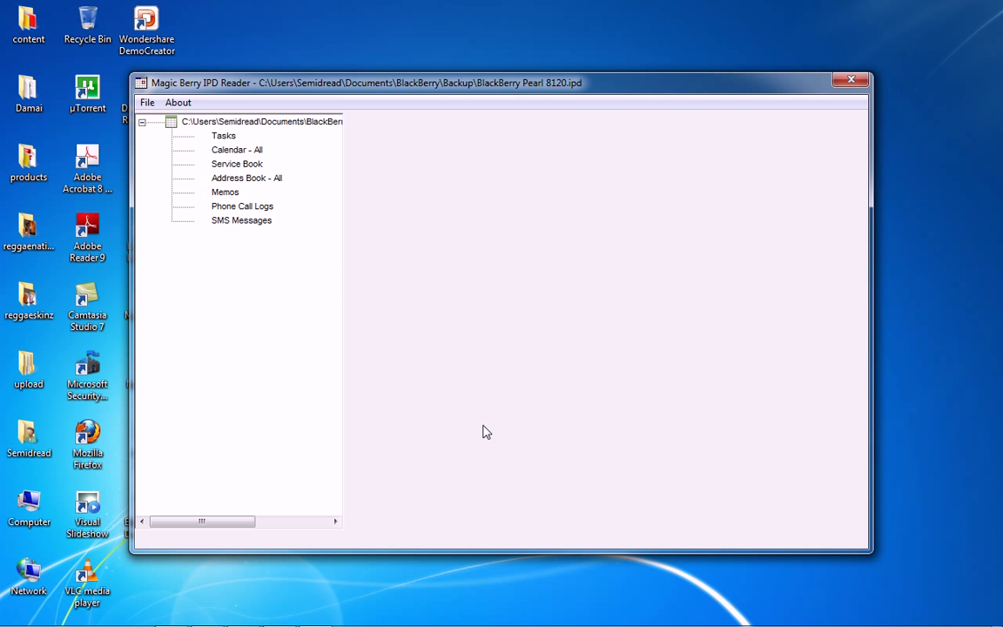
- Expand the Tasks database and view the details of each task, ending with world aids day
click(224, 139)
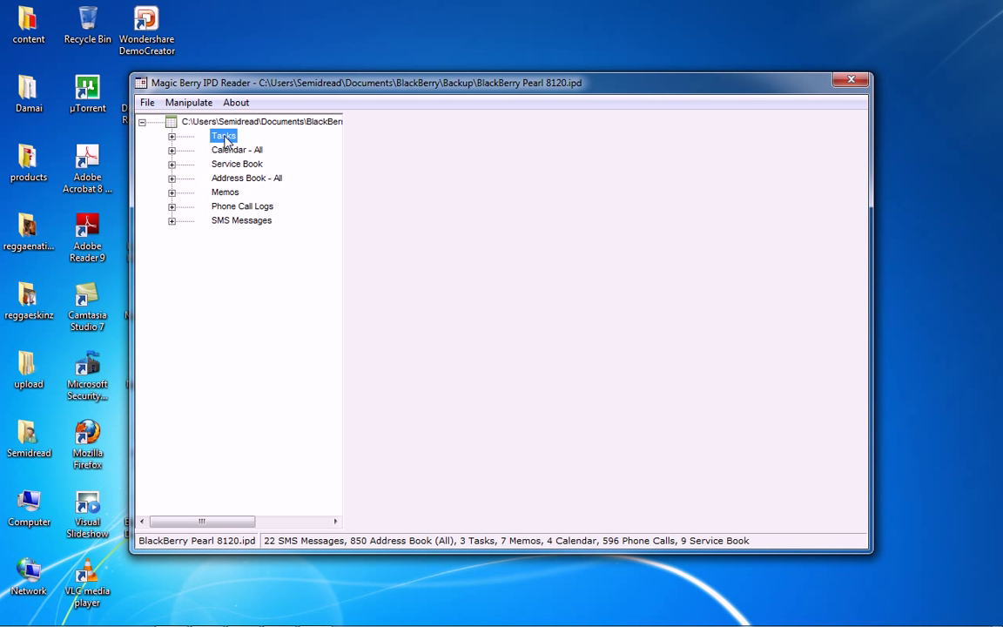
click(172, 137)
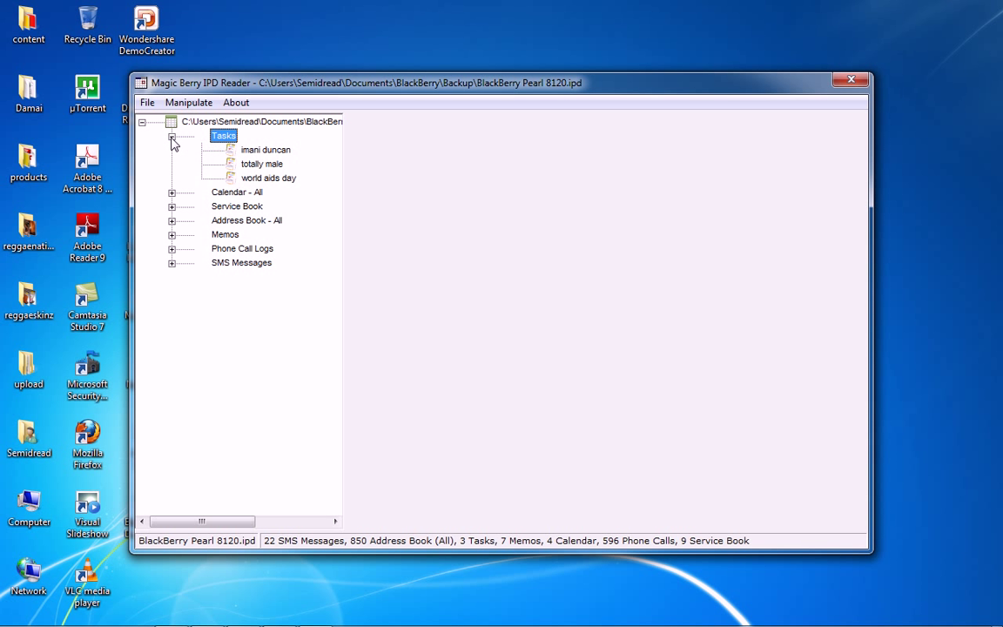
click(266, 151)
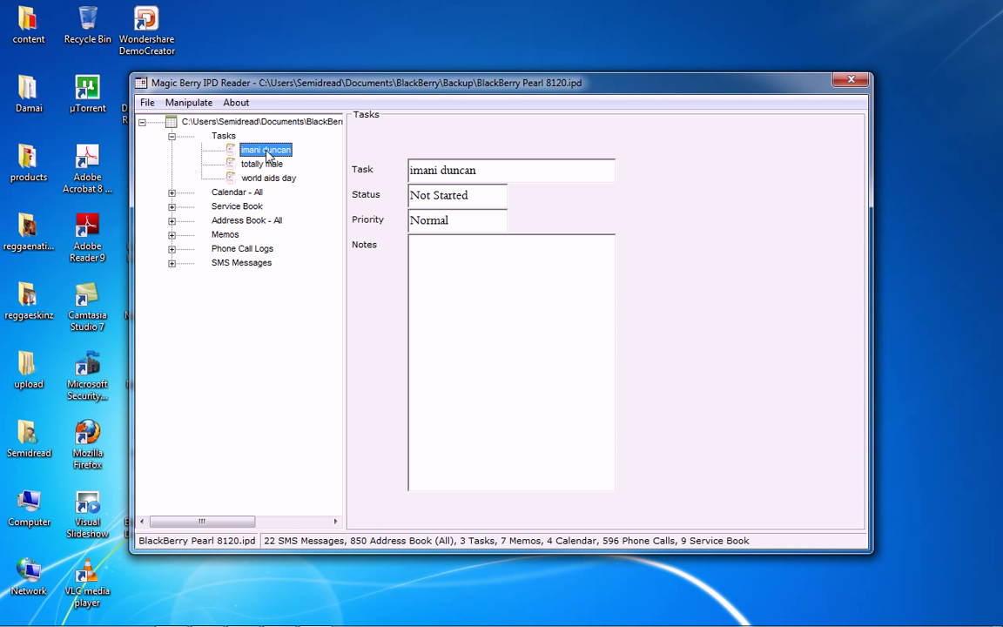
click(269, 167)
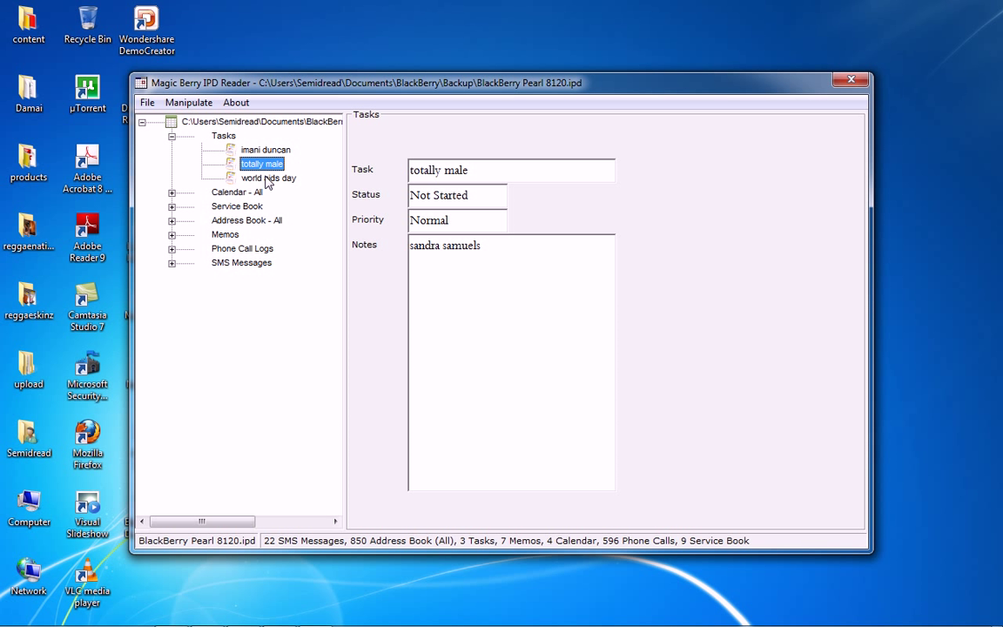
click(268, 179)
- Expand the Calendar - All database and view the birthday entries and the St. Mary's Jerk Fest event
click(172, 193)
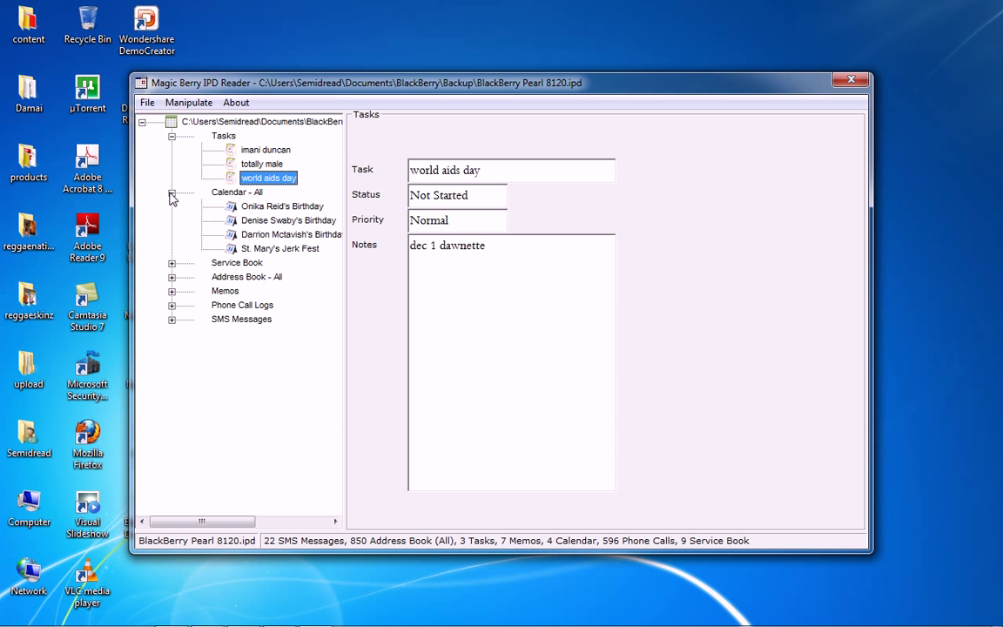
click(248, 209)
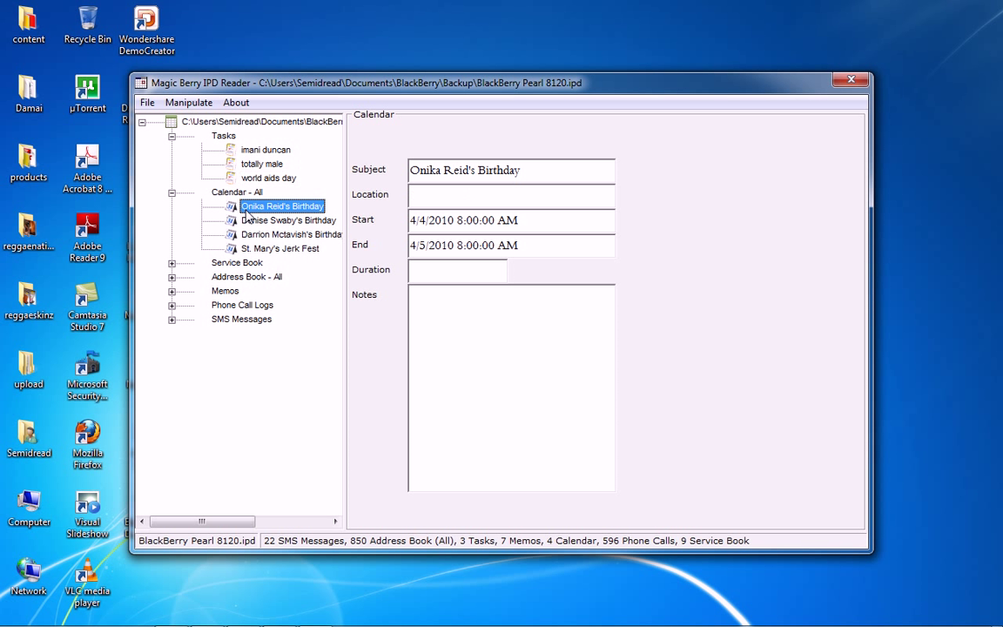
click(250, 221)
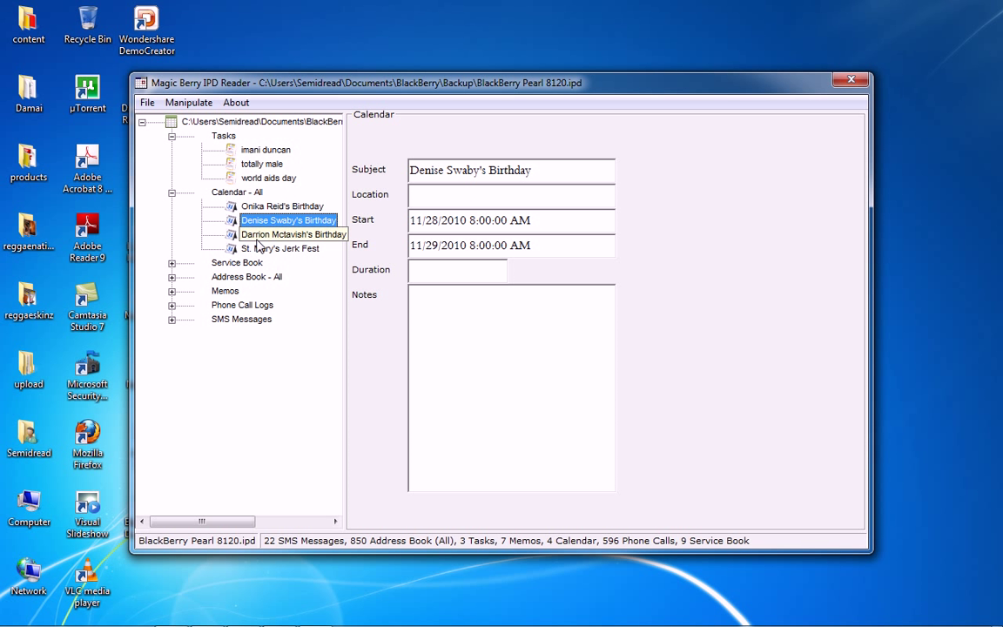
click(255, 236)
click(247, 251)
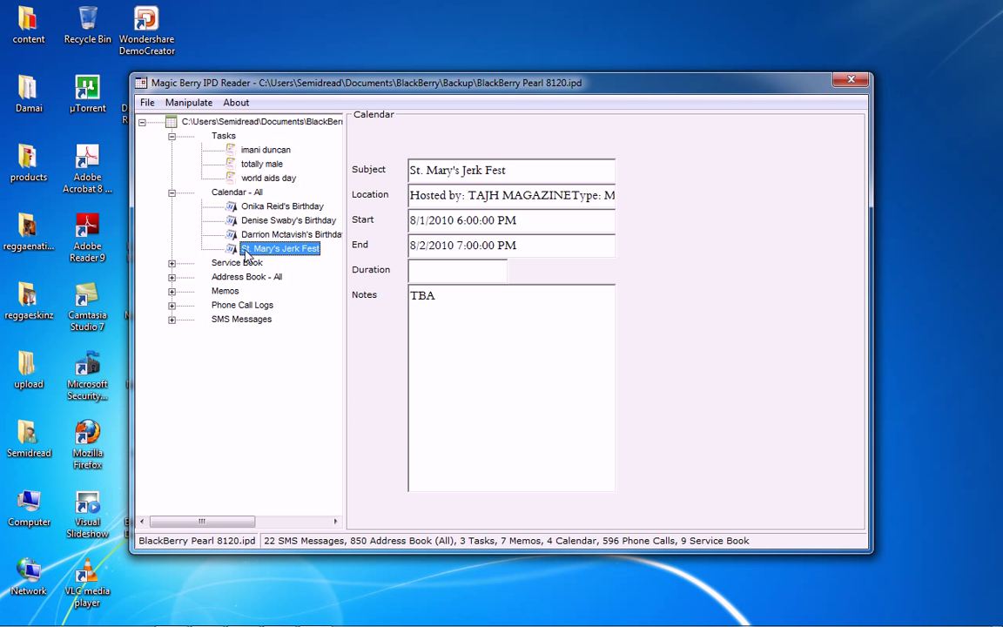
- Expand the Service Book database and view the BlackBerry Maps, Provisioning and ICQ - BBIM records
click(172, 263)
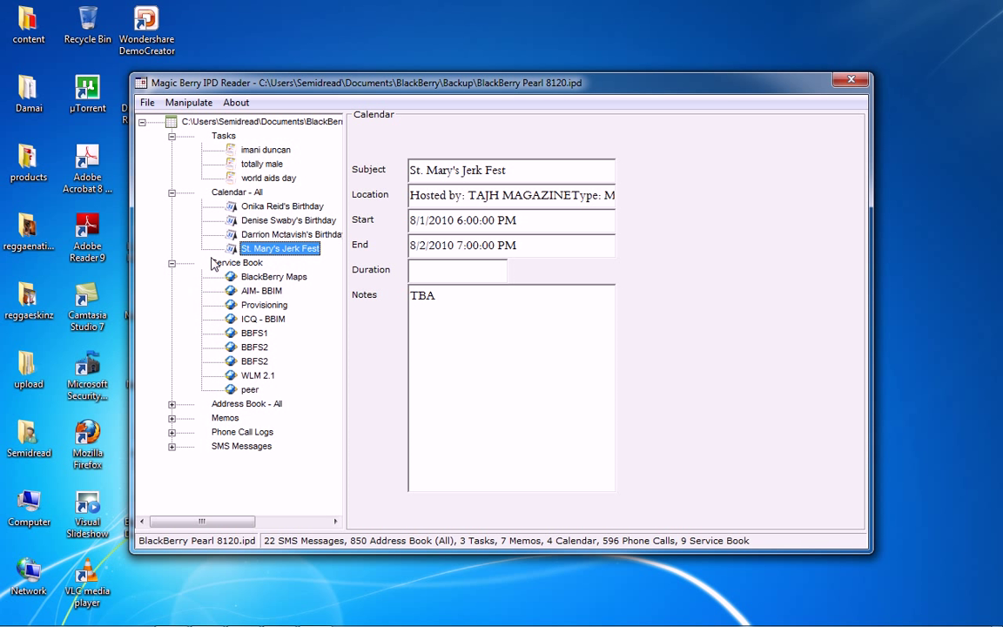
click(262, 277)
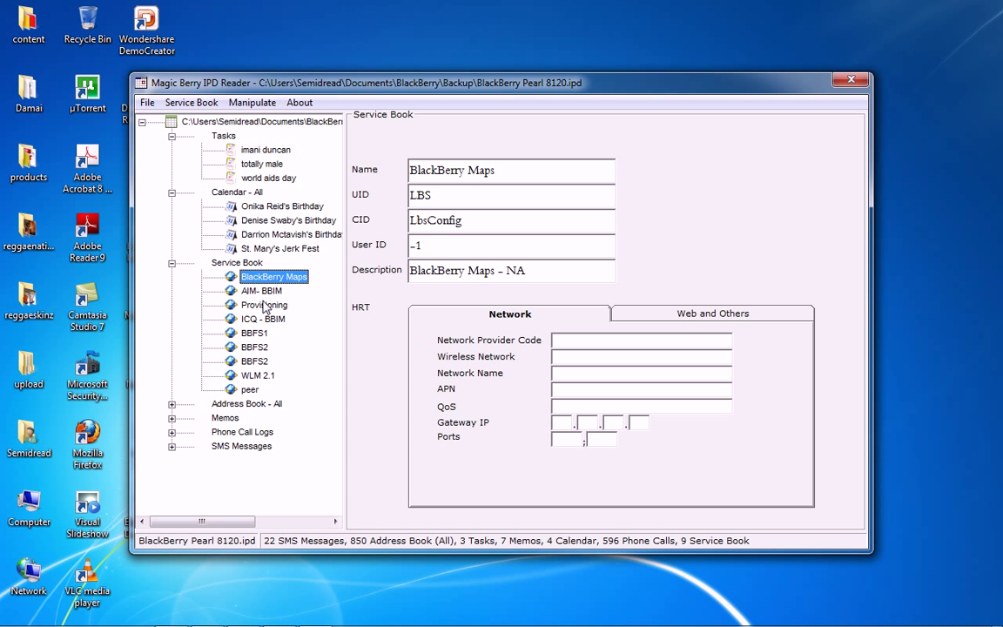
click(265, 306)
click(258, 320)
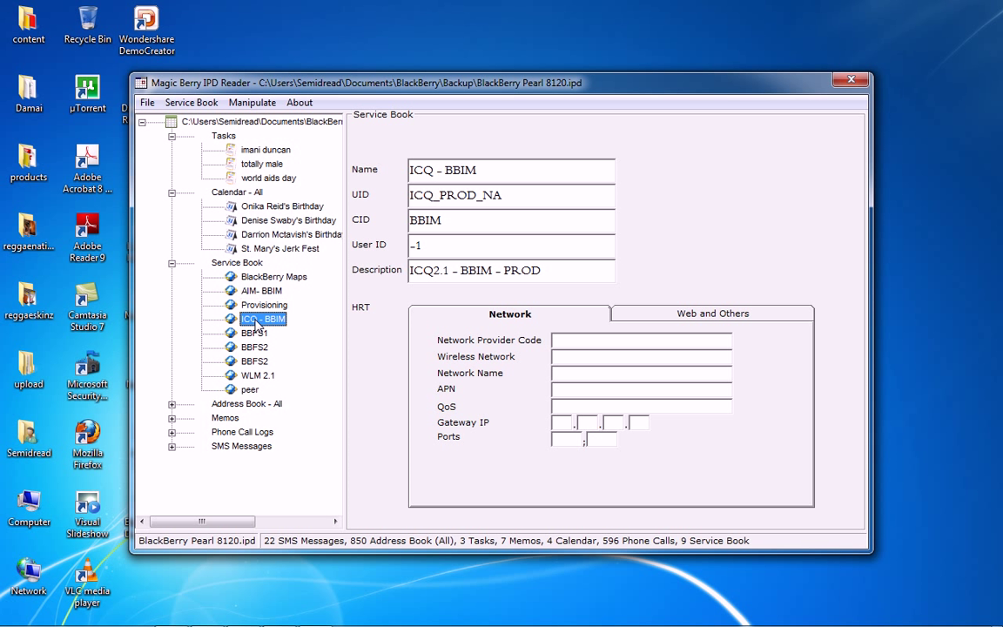
- Expand Address Book - All and view the fourth contact's general details, phone numbers, addresses, other details and notes
click(171, 404)
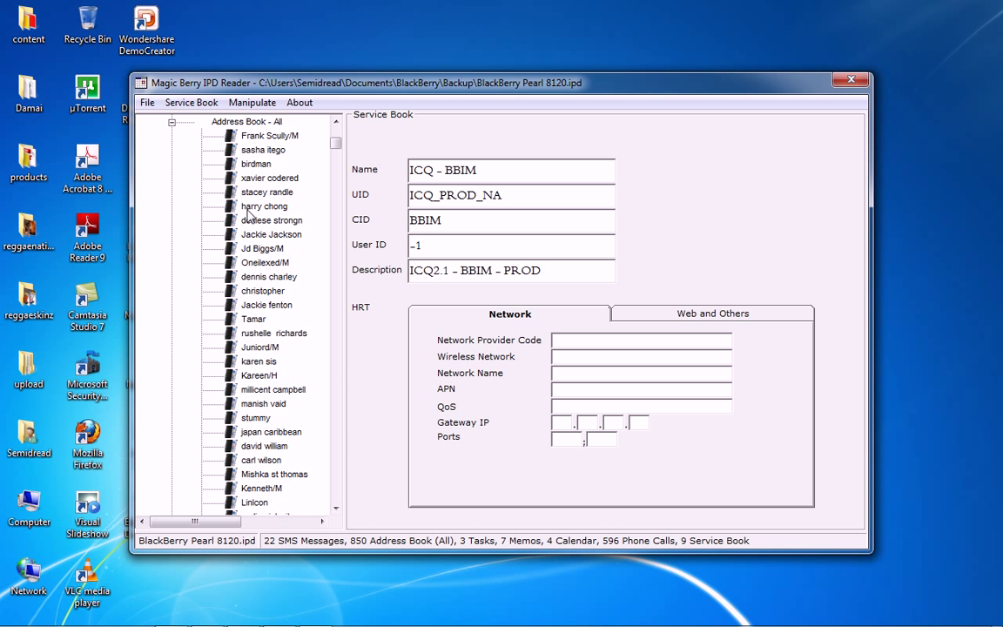
click(280, 179)
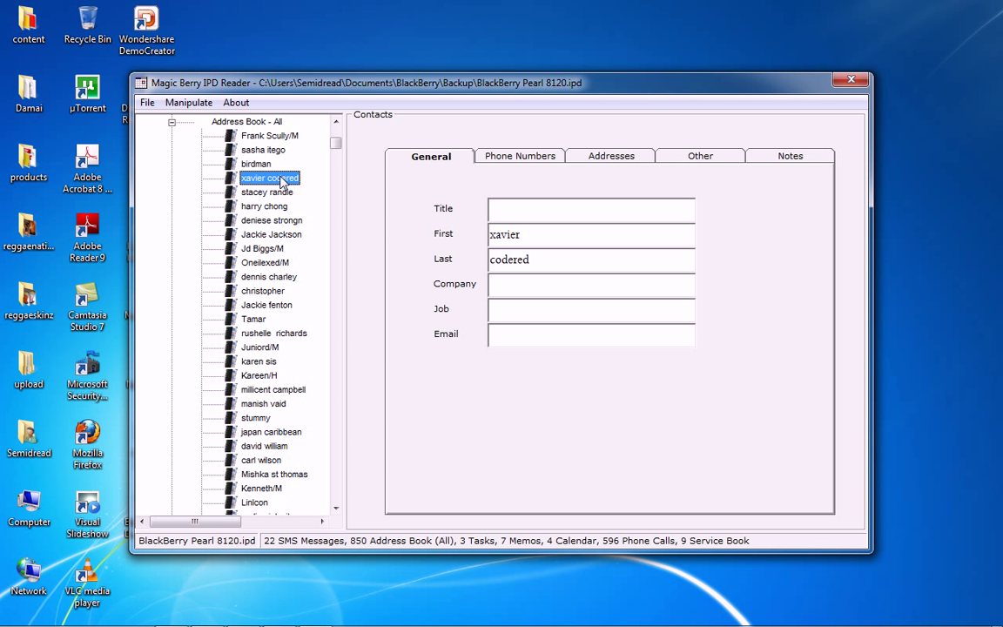
click(512, 162)
click(609, 162)
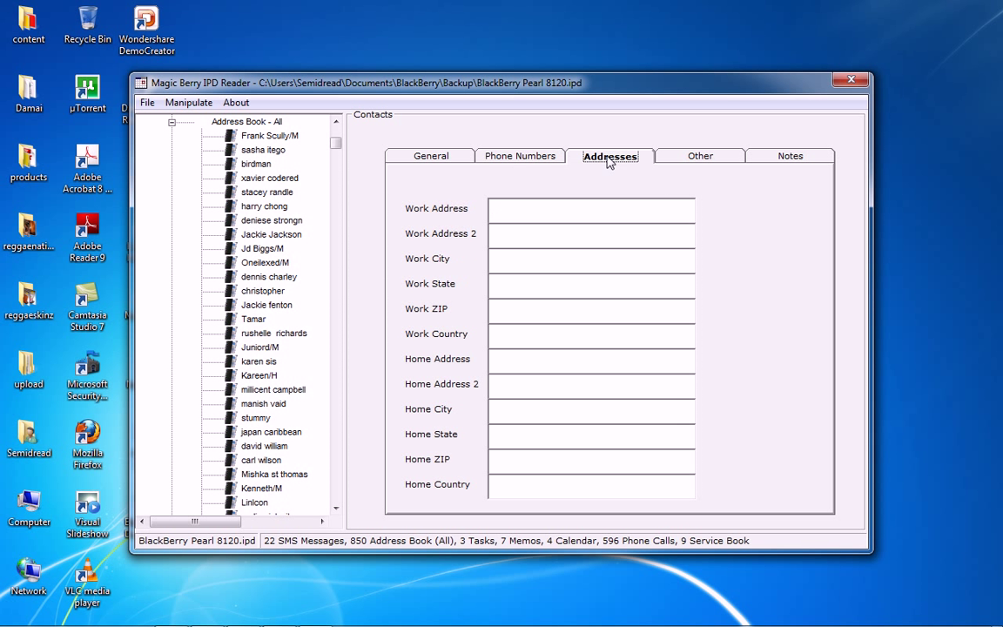
click(710, 166)
click(788, 159)
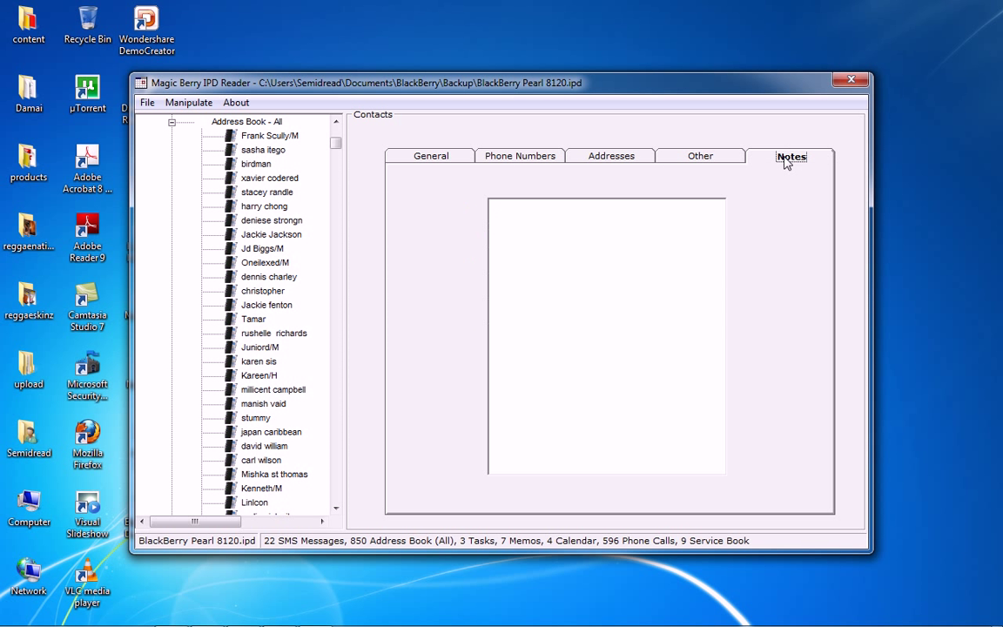
- View the general details, phone numbers and addresses of the contact listed directly below Tamar
click(269, 333)
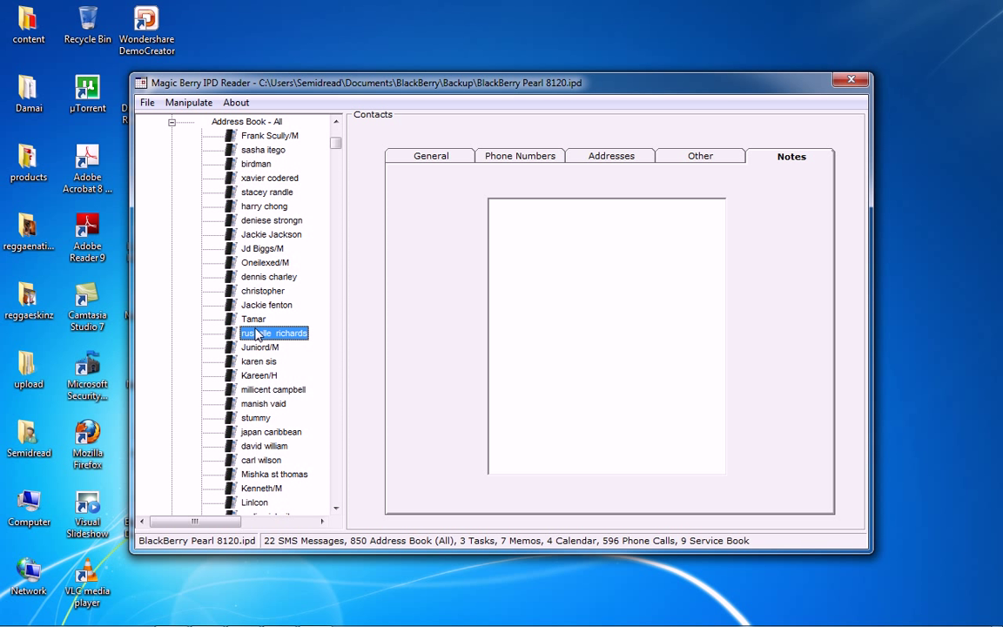
click(438, 161)
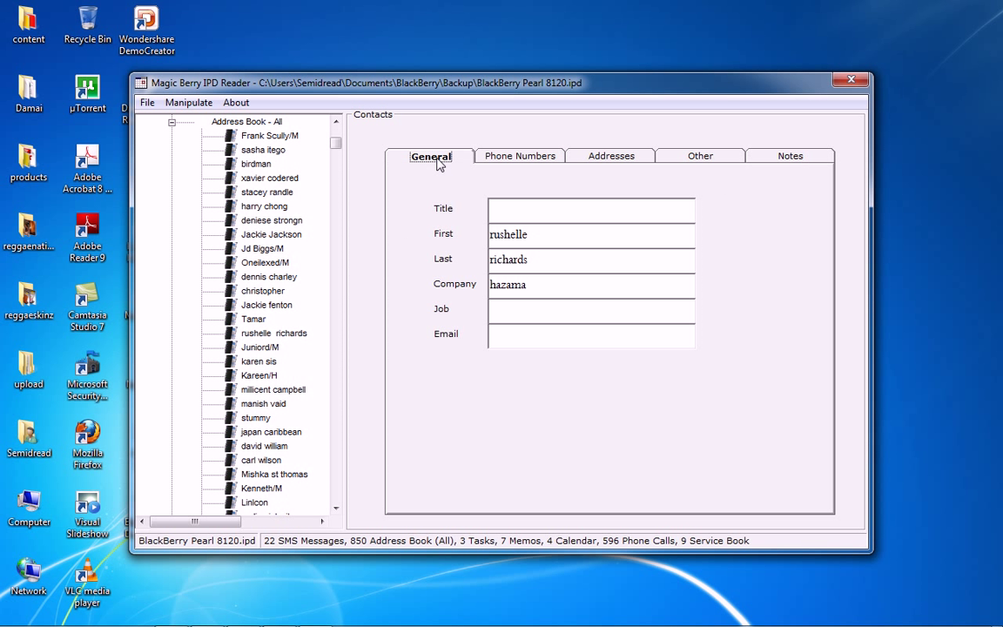
click(492, 159)
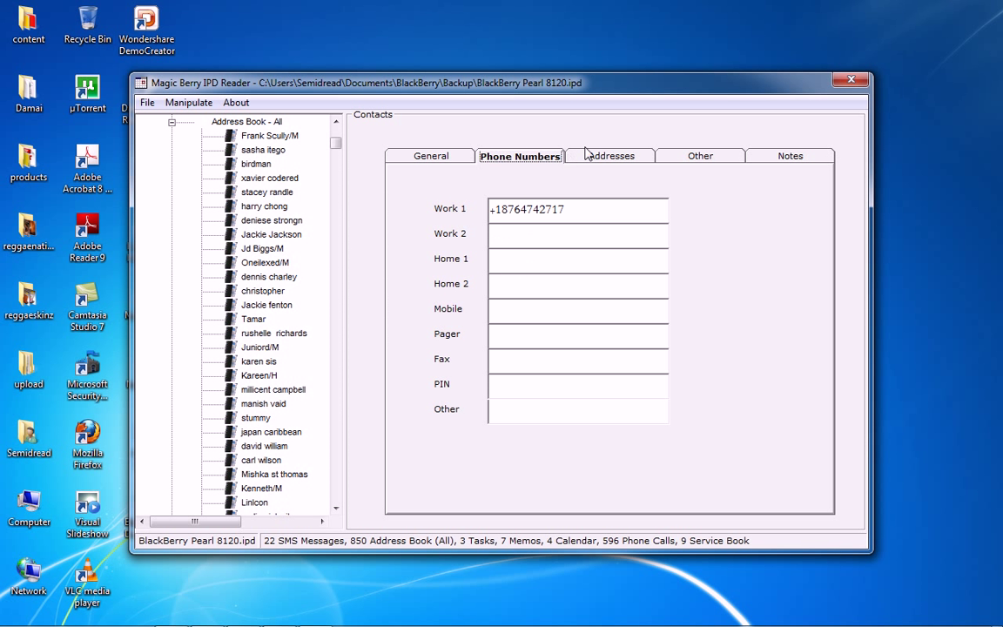
click(614, 156)
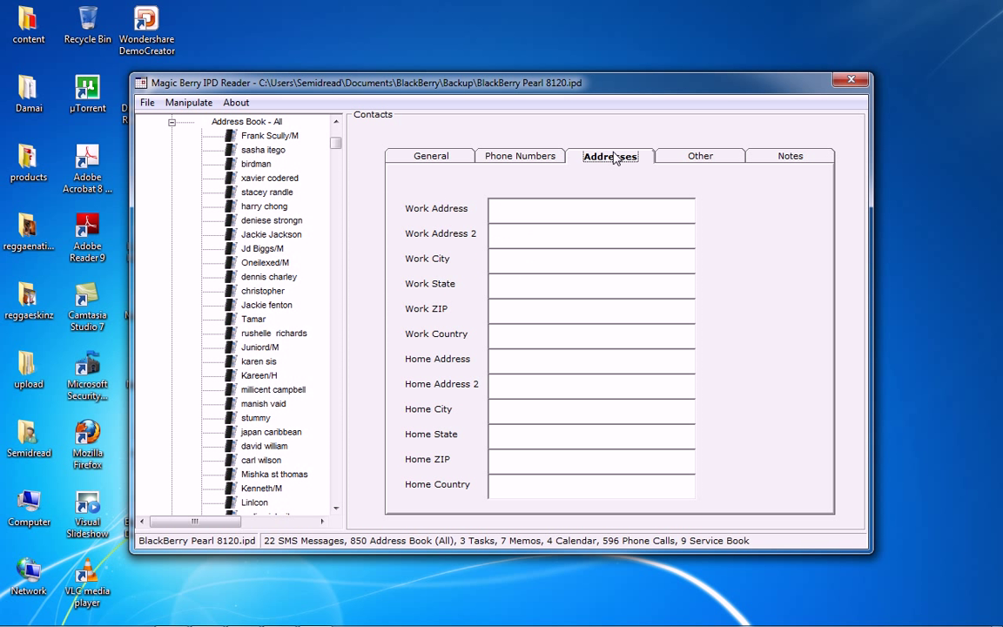
- View the general details and phone numbers of the japan caribbean contact, and collapse the address book
click(257, 406)
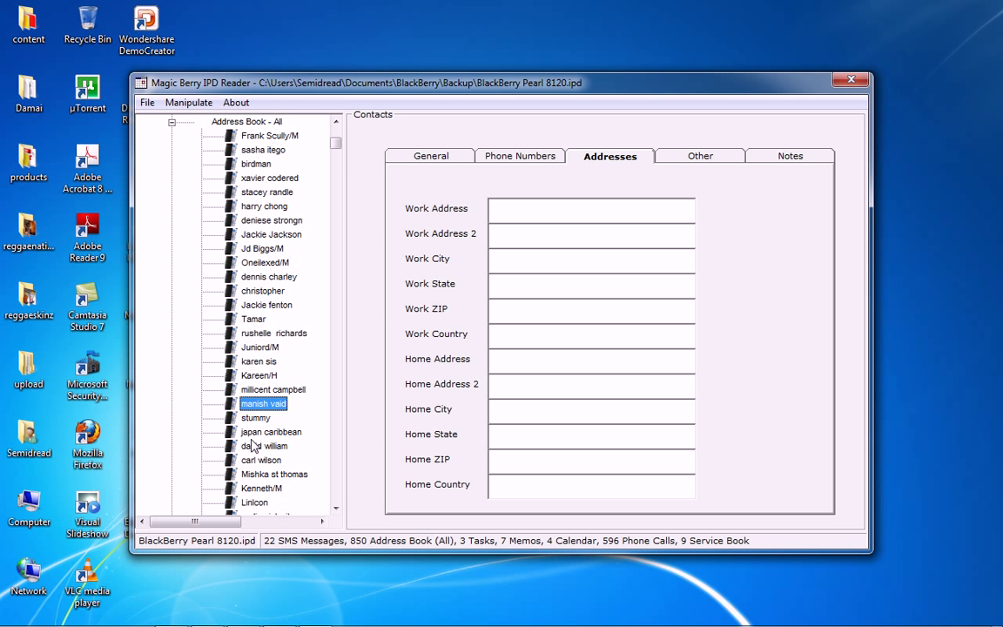
click(252, 433)
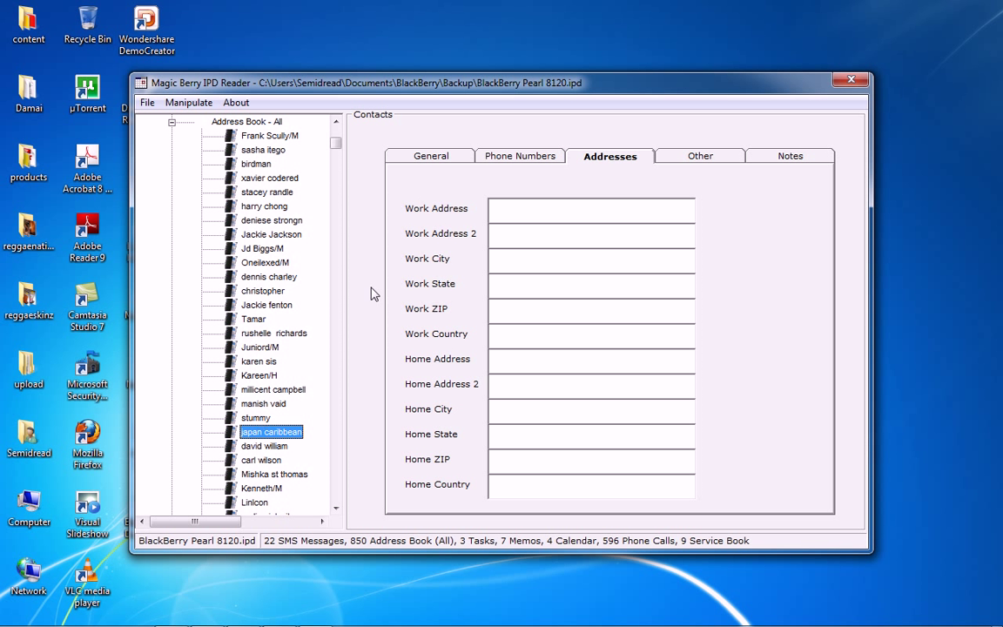
click(438, 160)
click(494, 156)
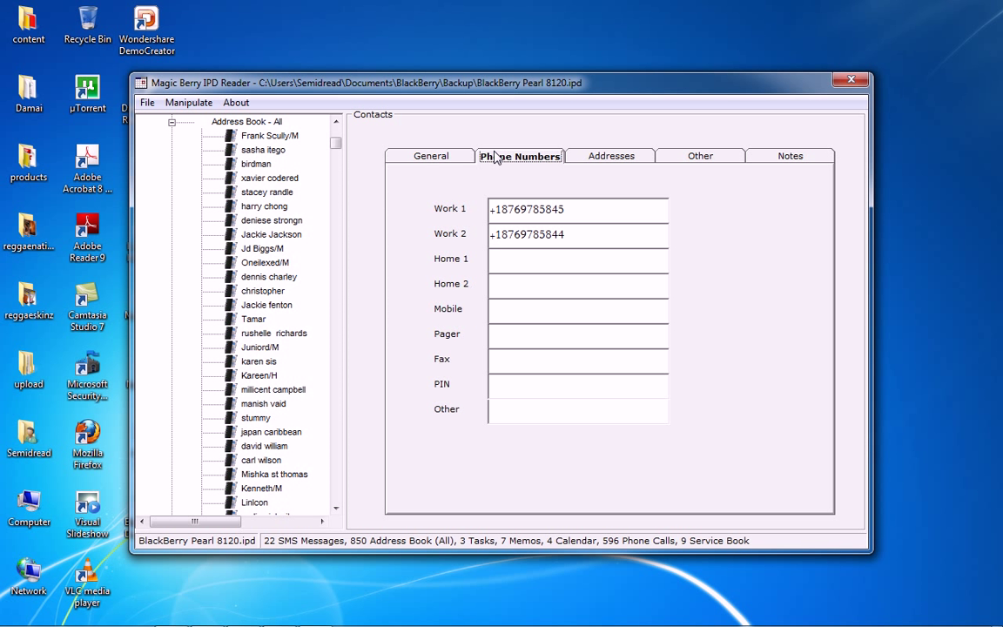
click(171, 122)
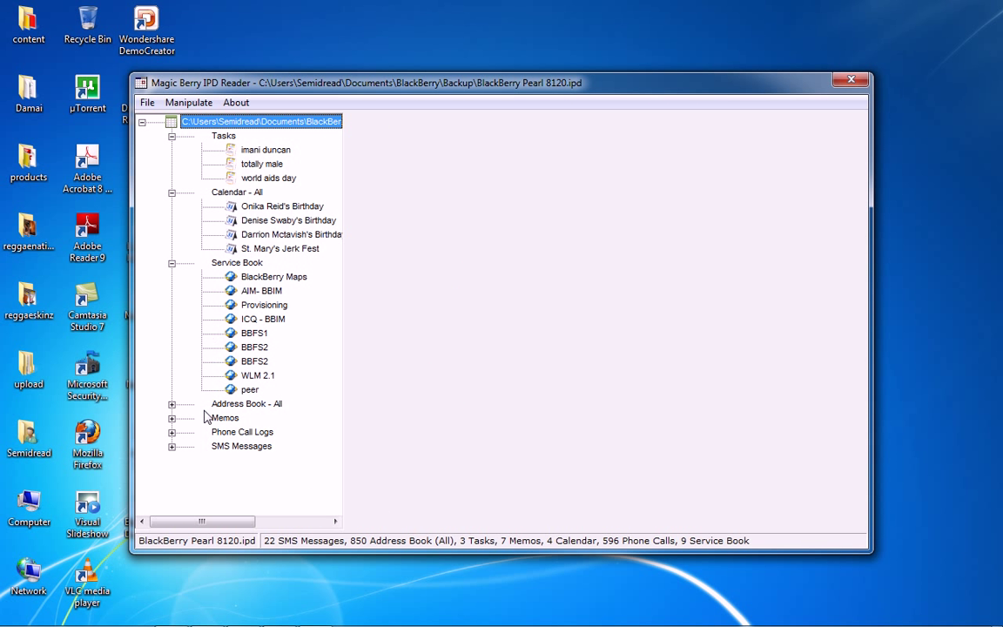
- Expand the Memos database, read several memos including Flight sim, laptop and stores portmore, and collapse it again
click(171, 418)
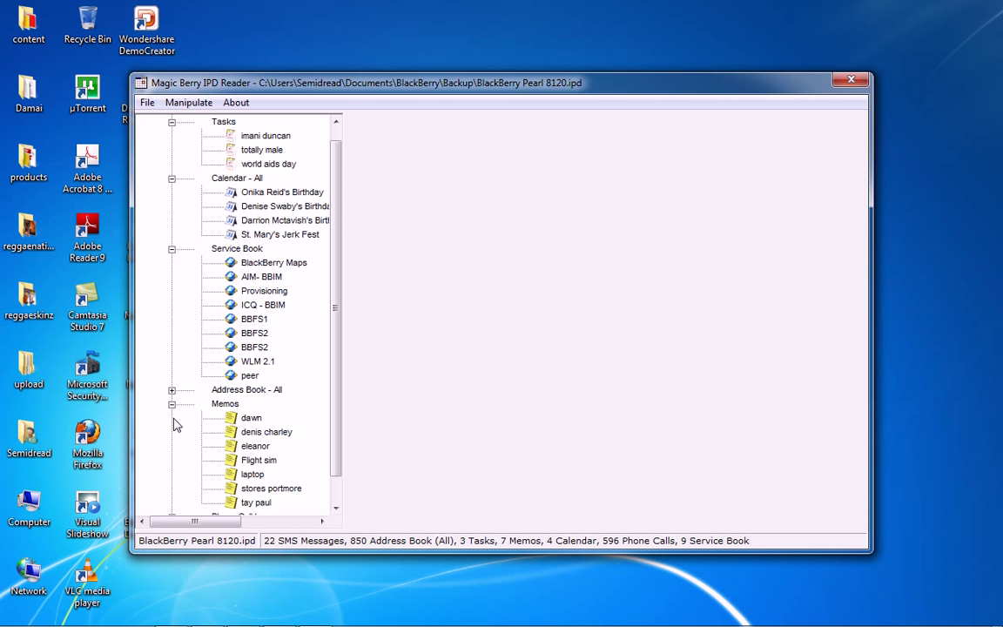
click(253, 419)
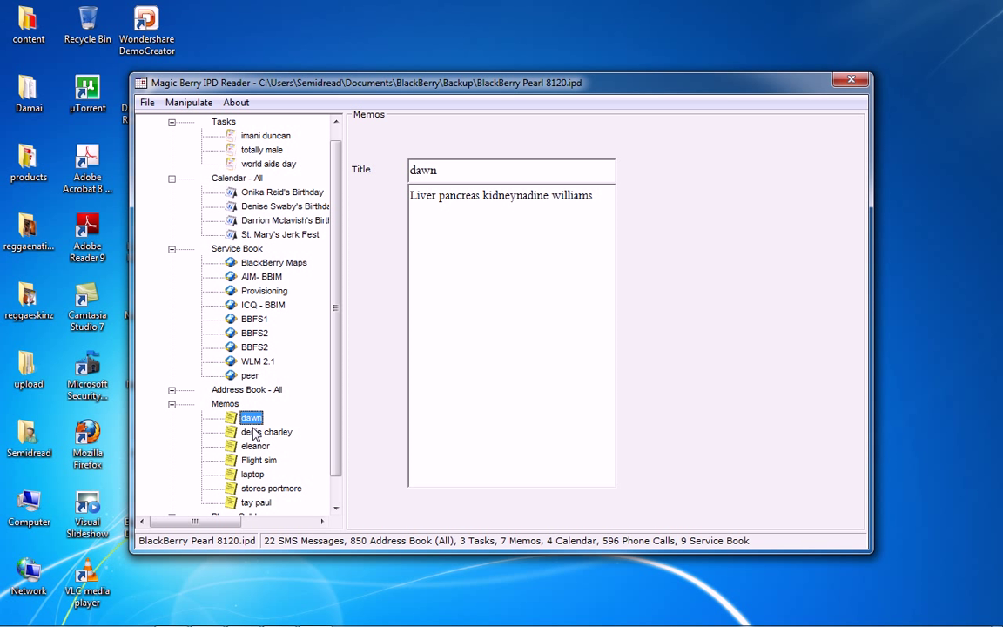
click(256, 460)
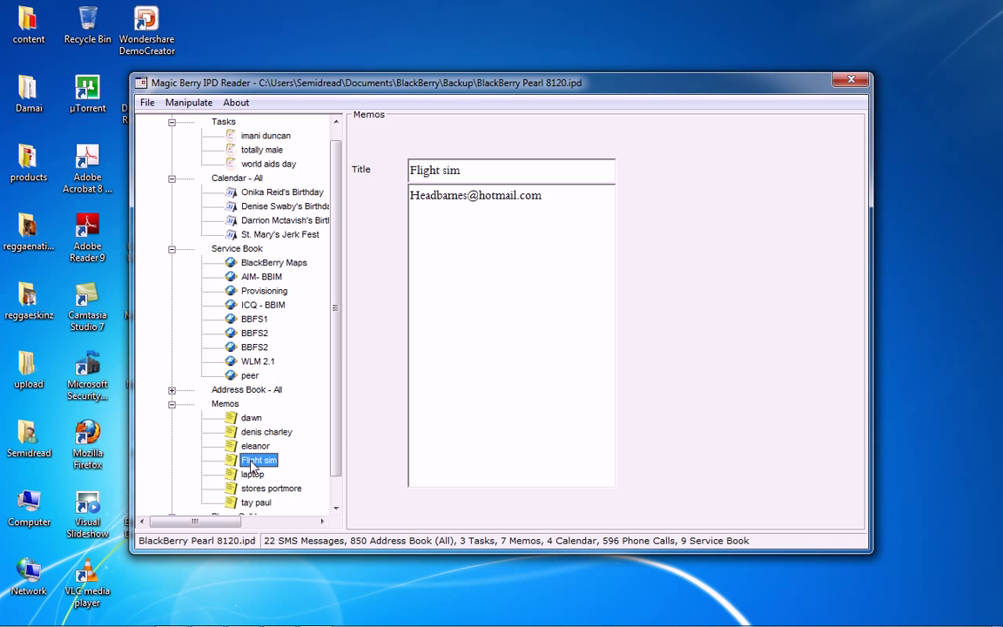
click(246, 476)
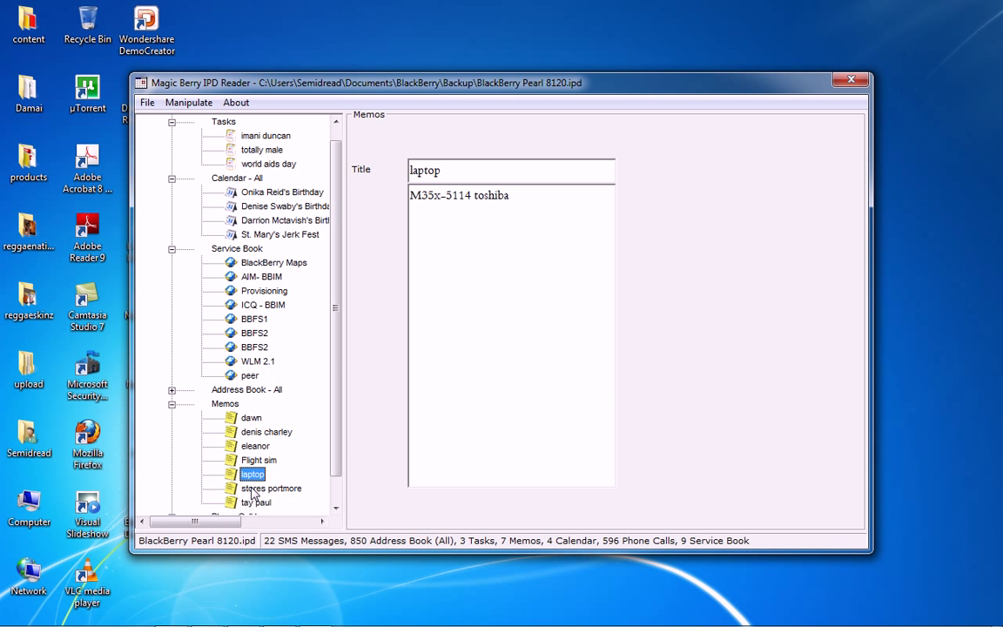
click(253, 490)
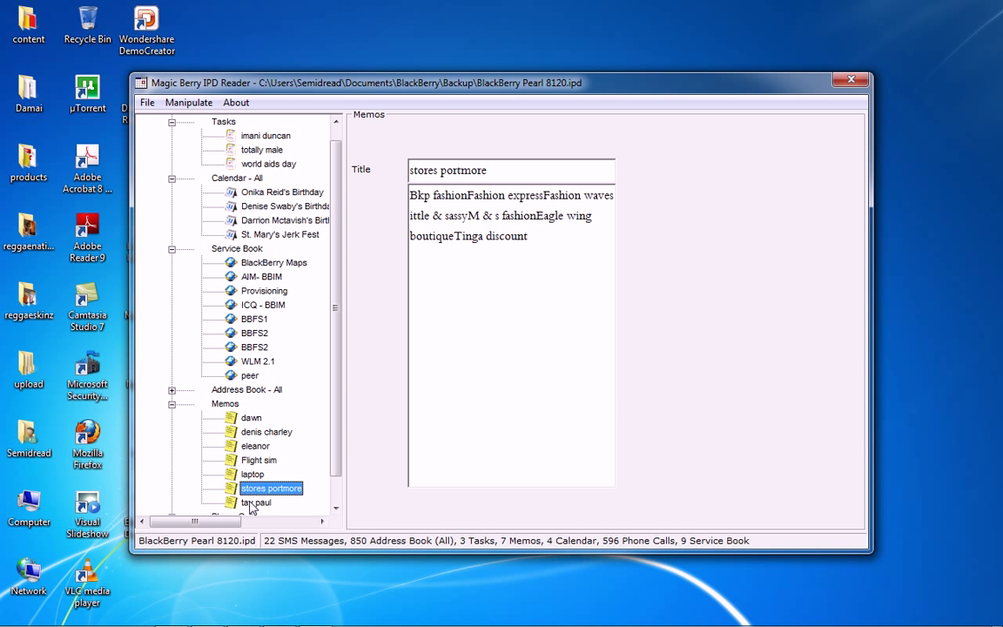
click(252, 504)
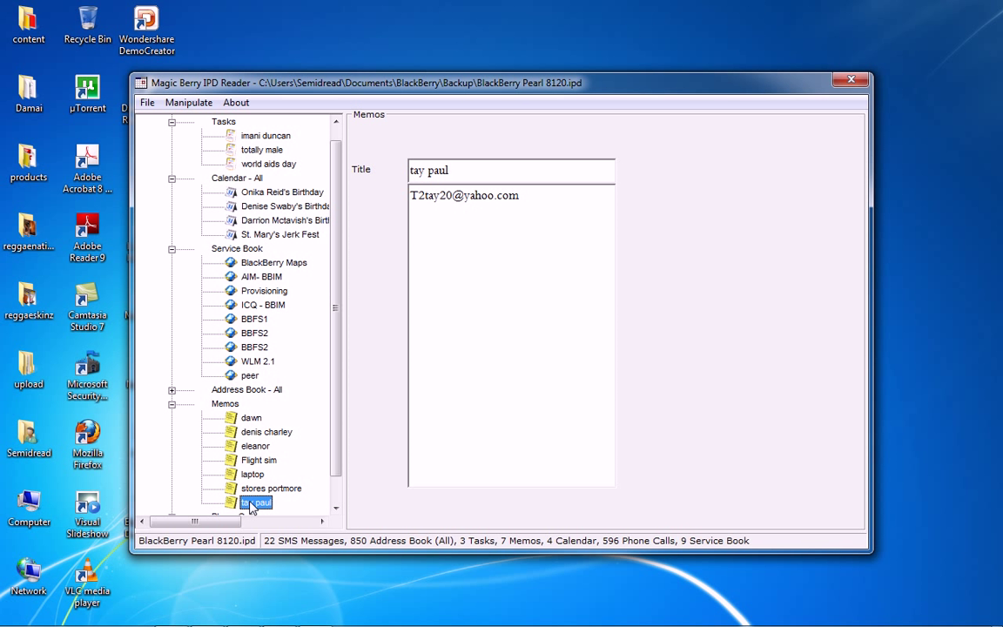
click(173, 405)
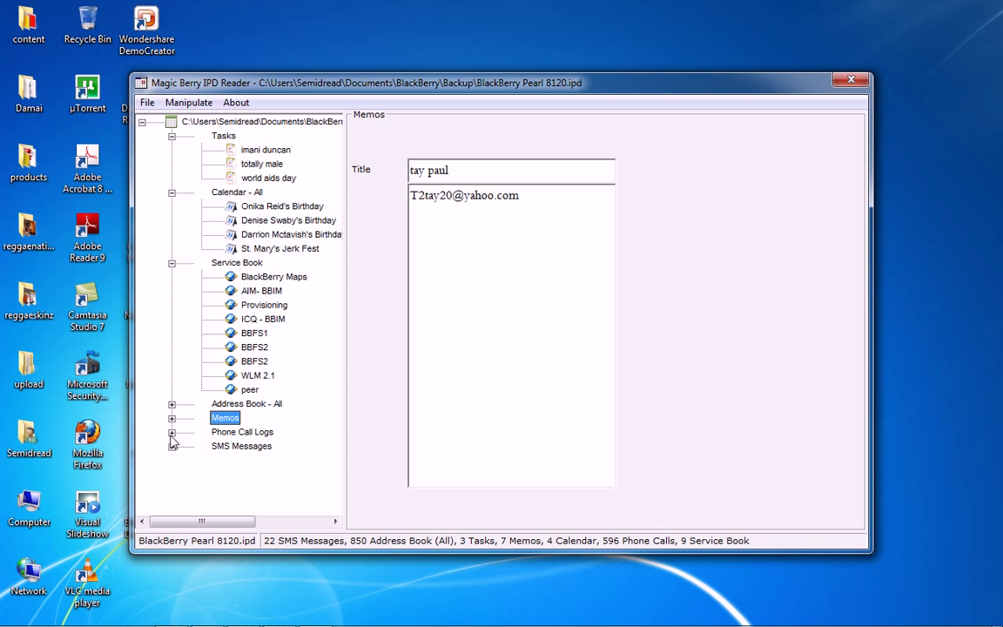
- Expand the Phone Call Logs database and view the details of one missed call
click(172, 433)
click(250, 418)
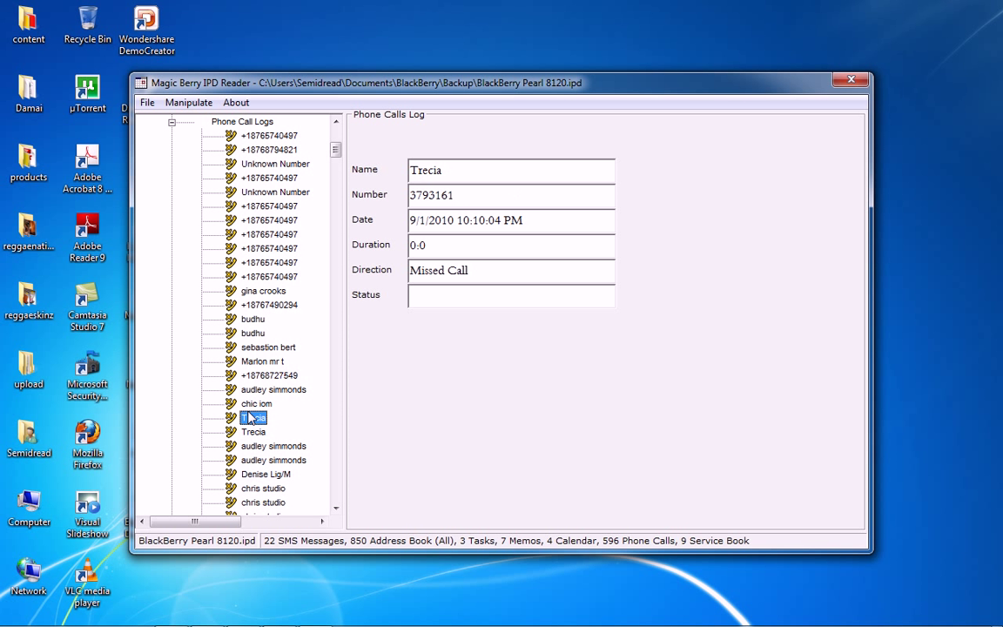
- View the details of another missed call and collapse the Phone Call Logs database
click(255, 376)
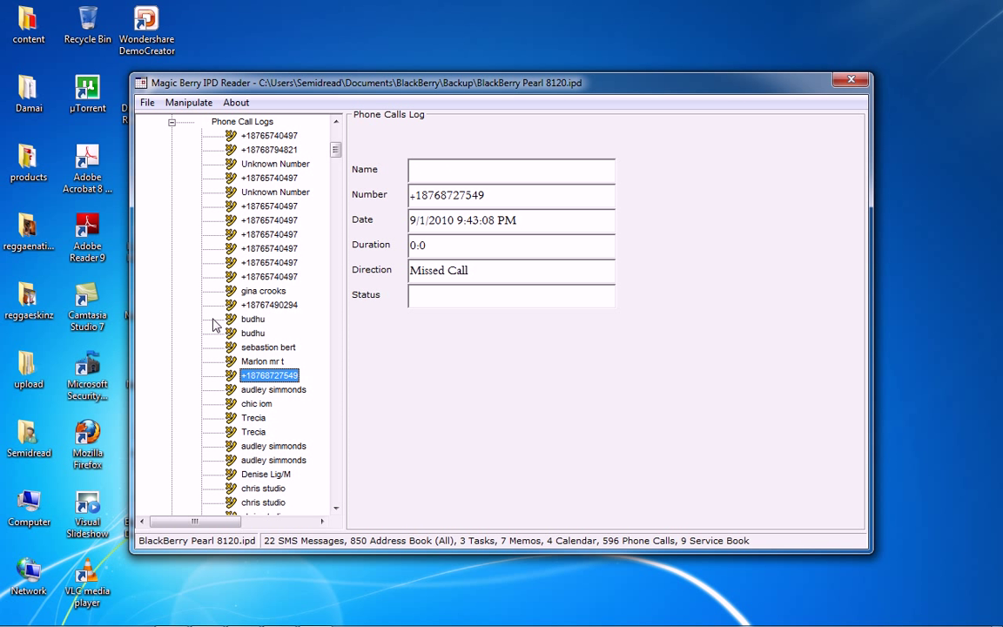
click(171, 123)
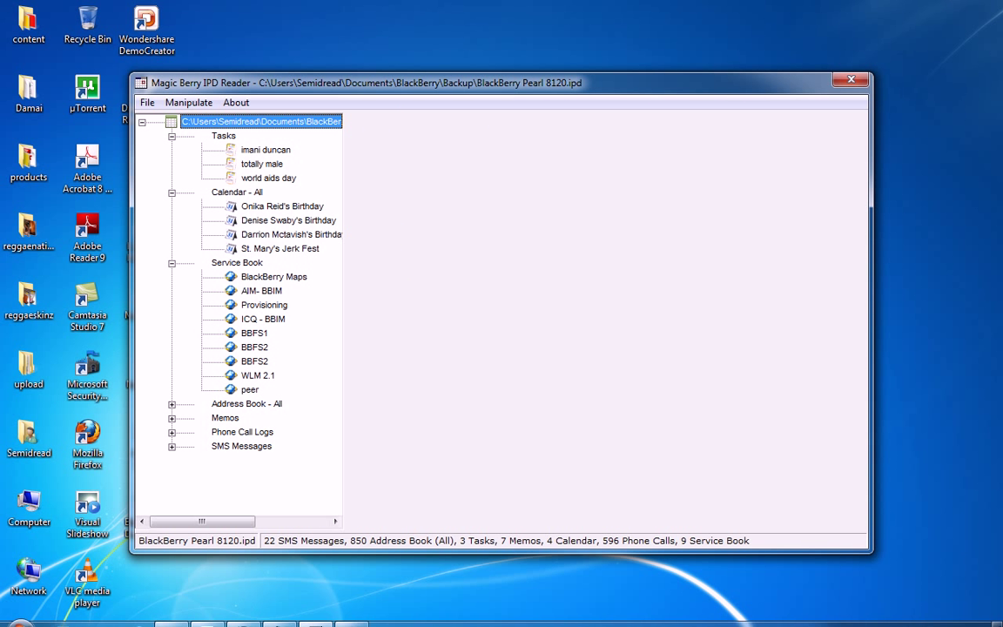
- Keep the current Windows color scheme and stop the performance message from showing again
click(350, 617)
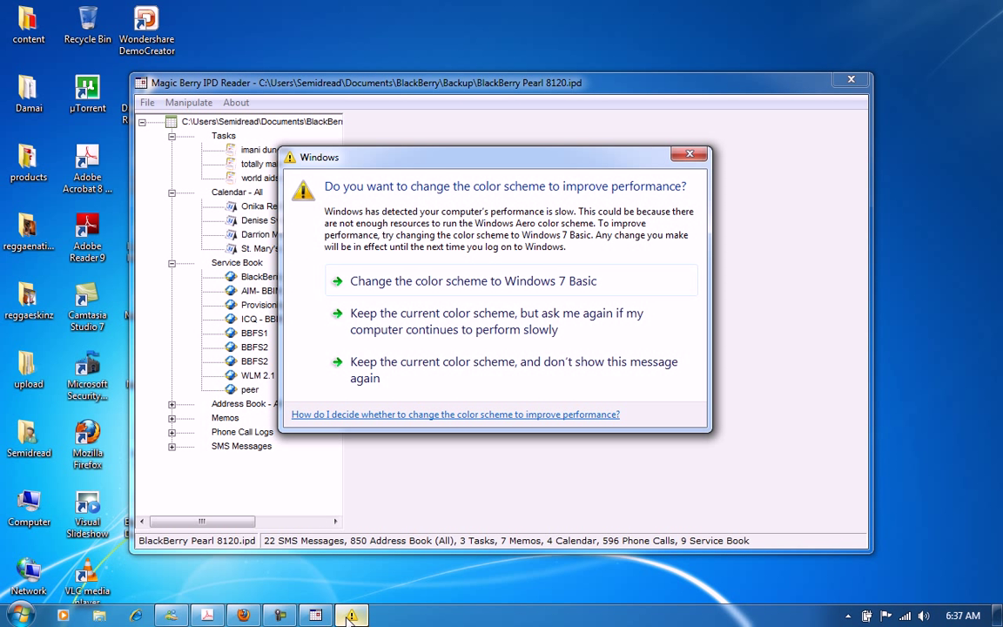
click(391, 368)
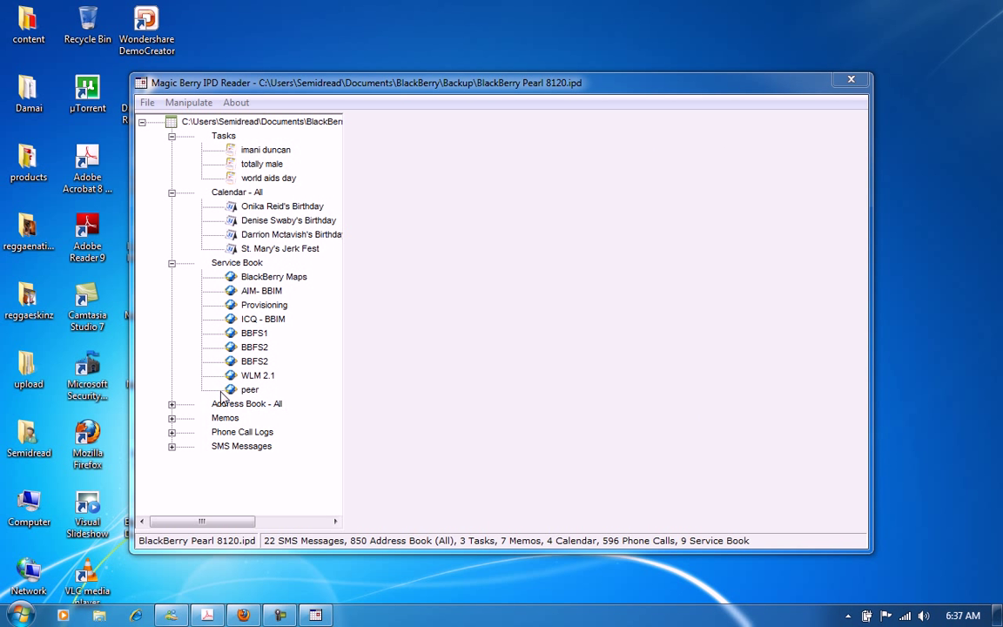
- Expand the SMS Messages database to read one received message, and collapse it again
click(171, 447)
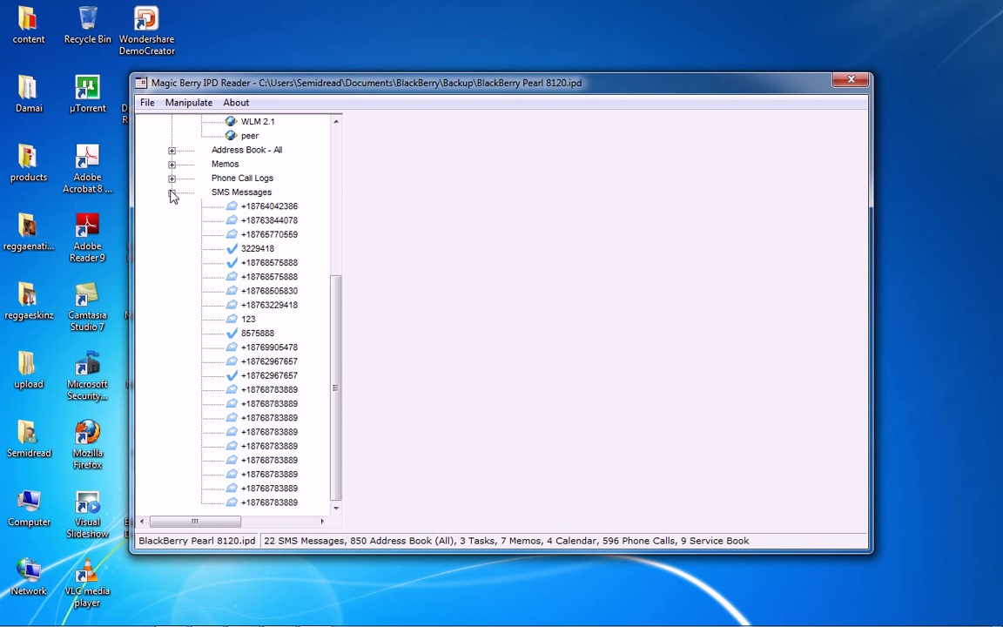
click(254, 277)
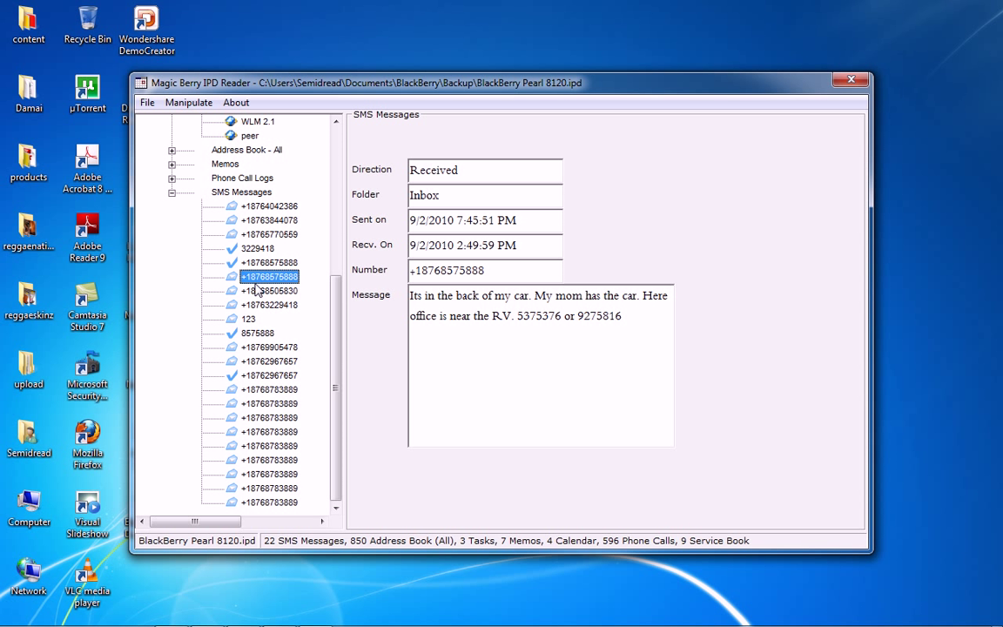
click(172, 193)
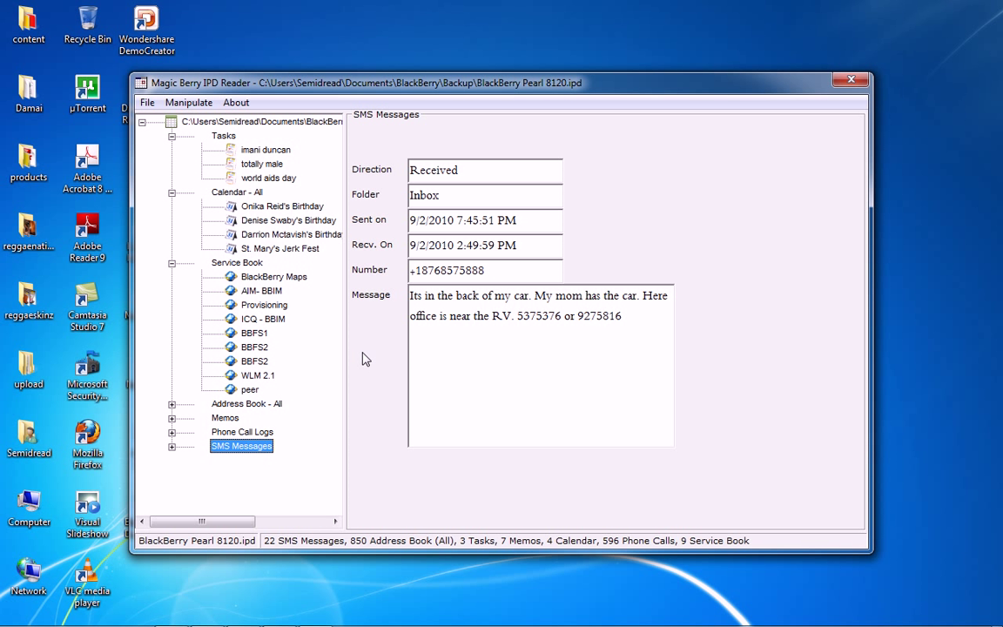
- Collapse the Service Book and expand the Address Book to view one contact's phone numbers
click(172, 264)
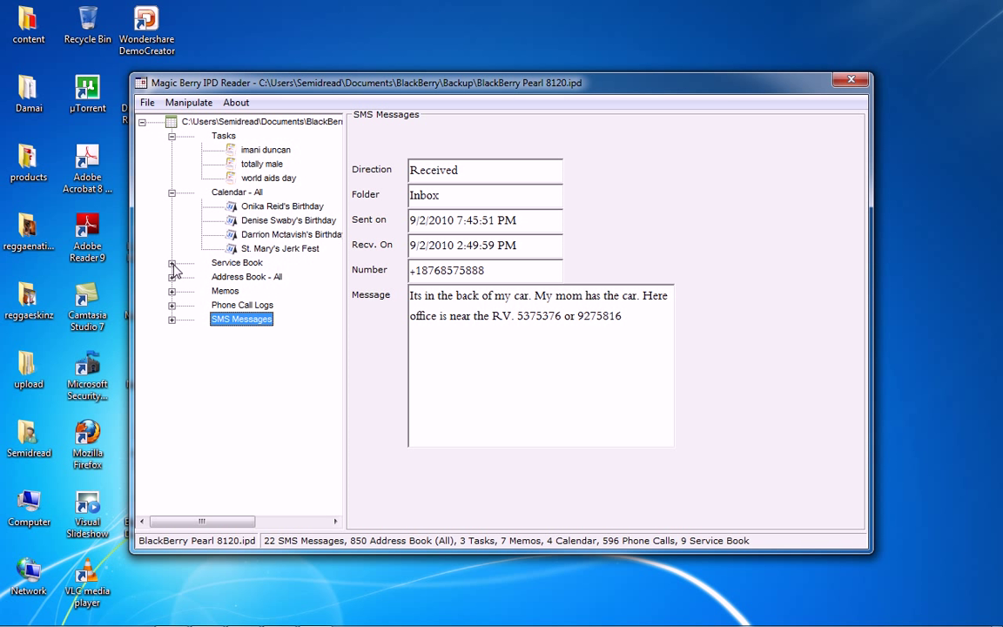
click(231, 281)
click(171, 277)
click(247, 292)
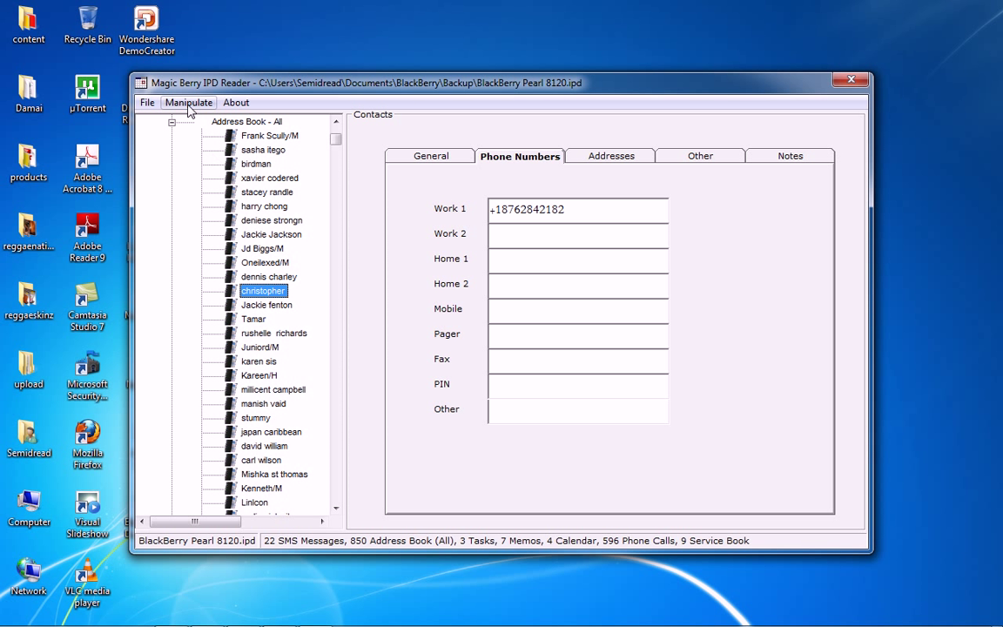
click(188, 103)
click(201, 122)
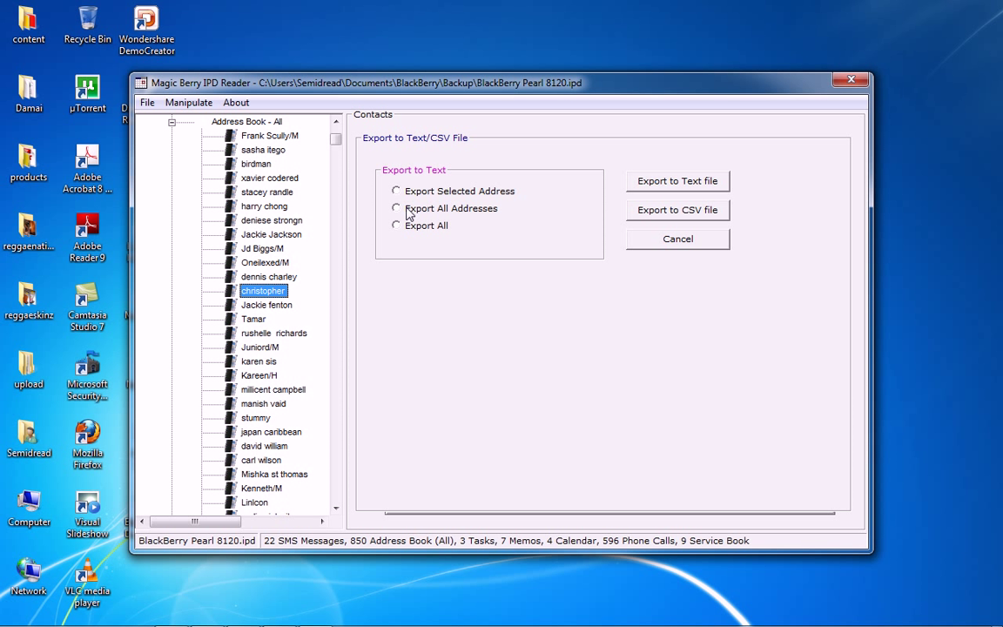
click(405, 209)
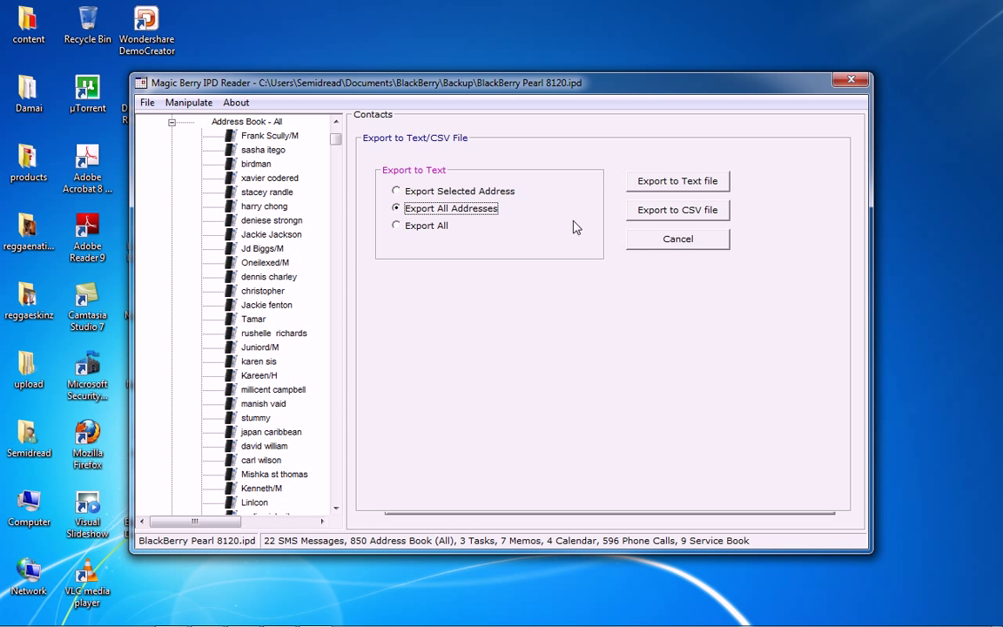
click(636, 240)
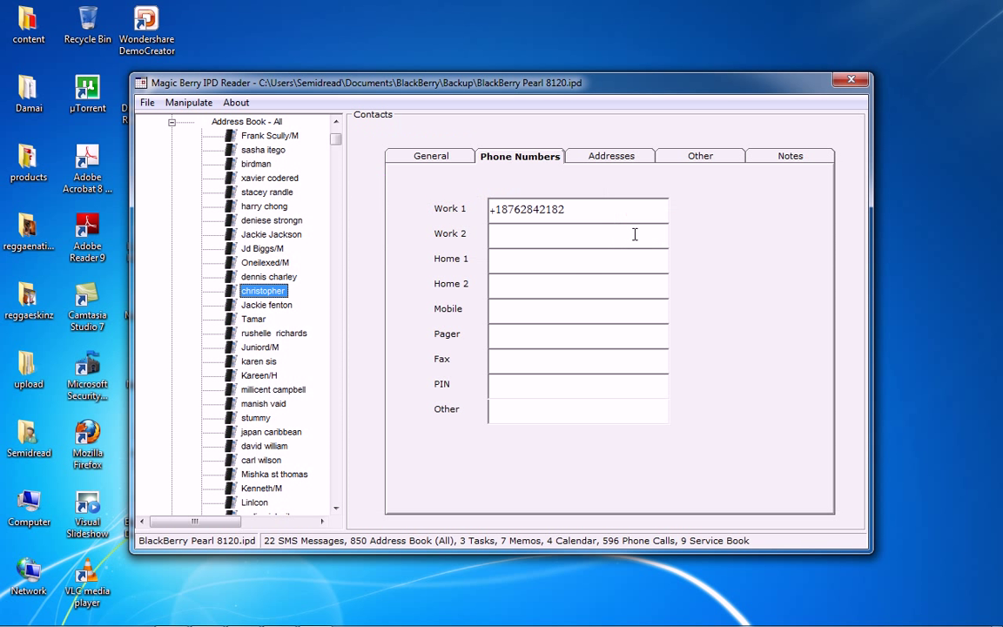
- Collapse the Address Book and select a received message in the expanded SMS Messages database
click(172, 123)
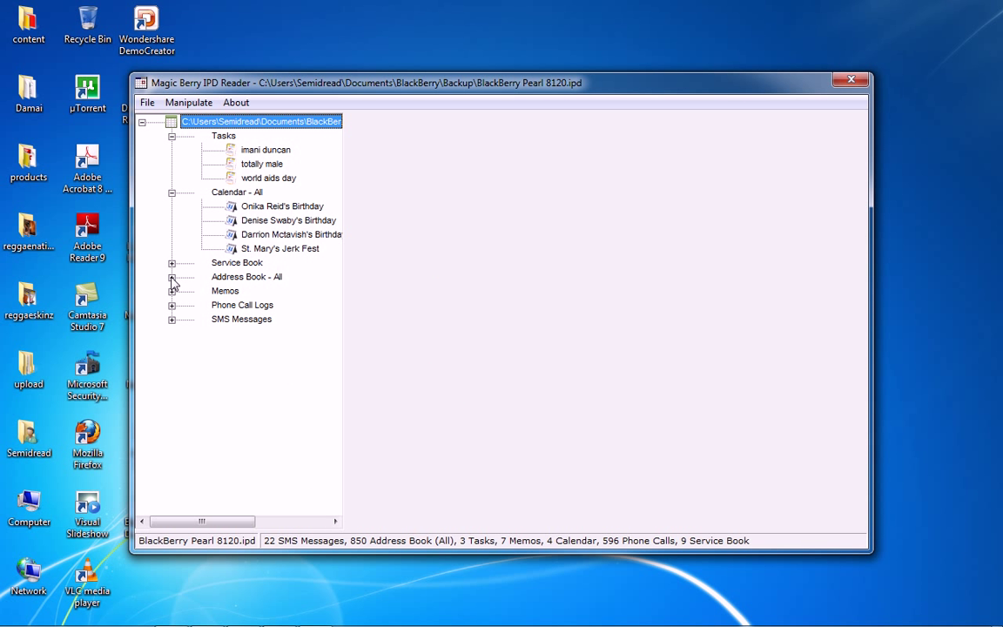
click(172, 319)
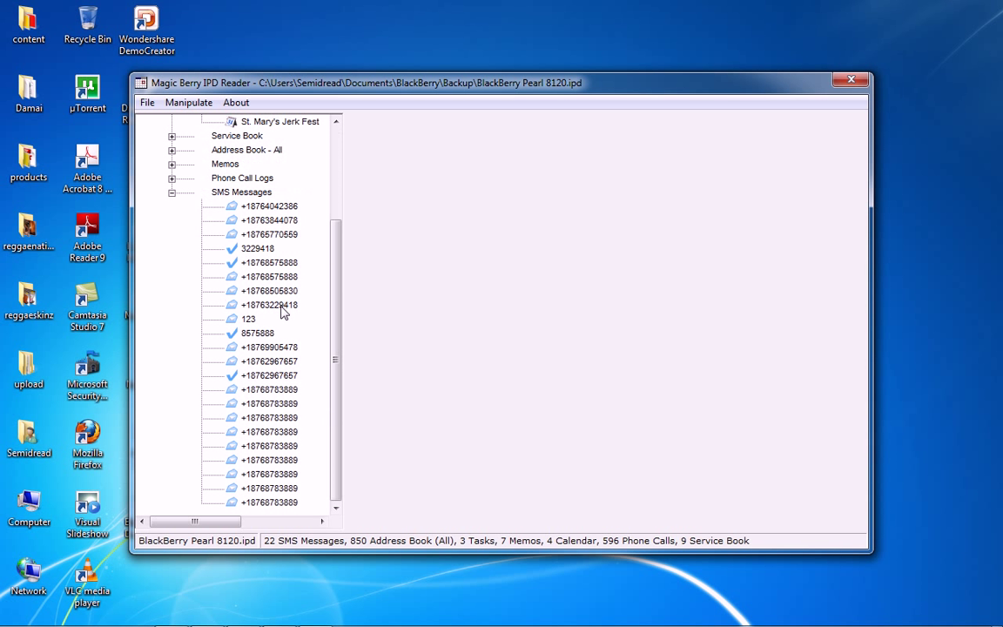
click(248, 222)
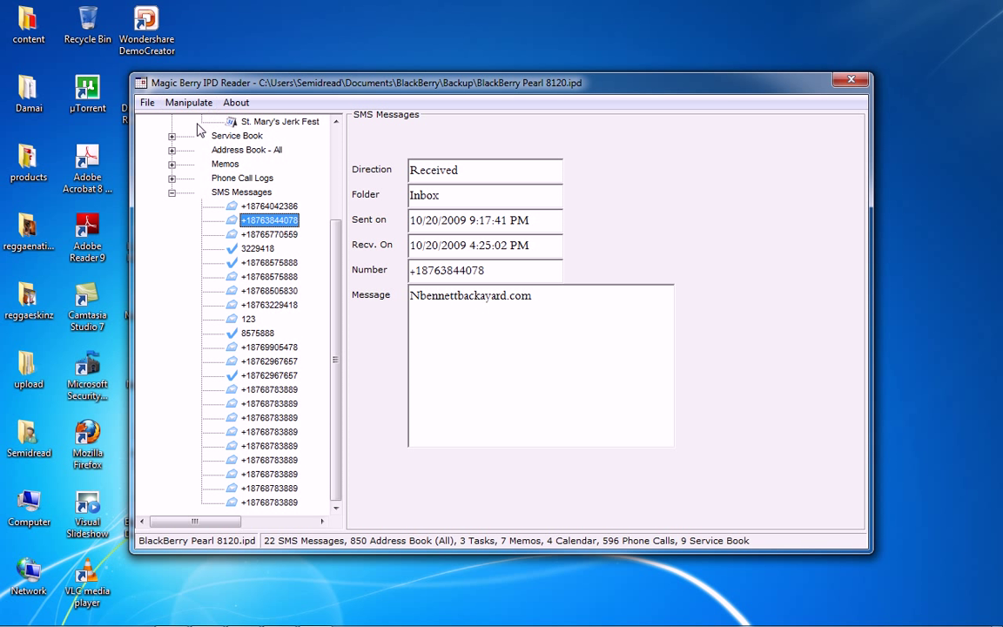
- Export all SMS messages from the backup to a text file
click(178, 103)
click(178, 103)
click(167, 103)
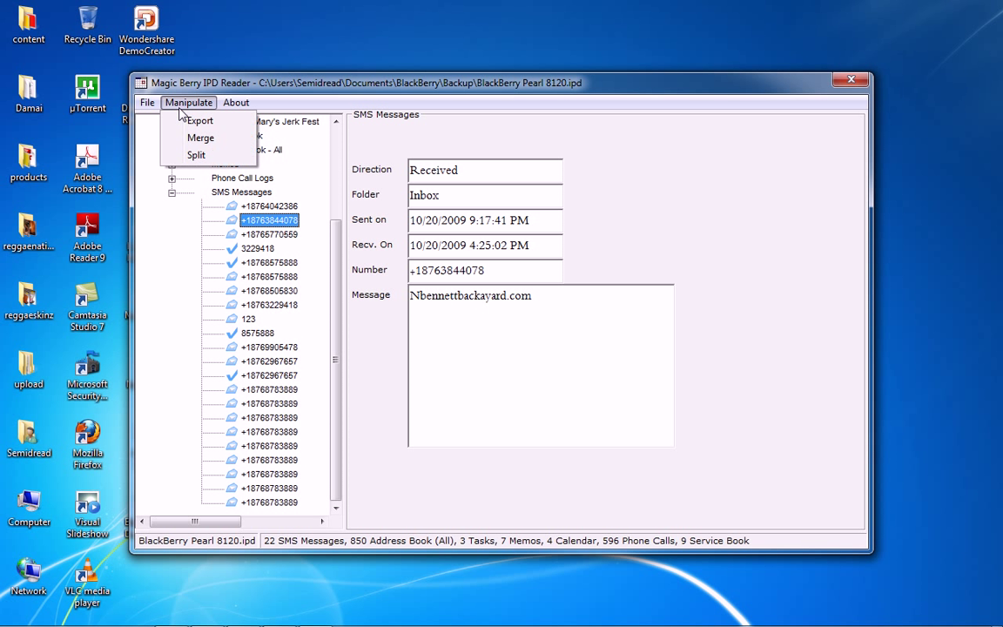
click(183, 119)
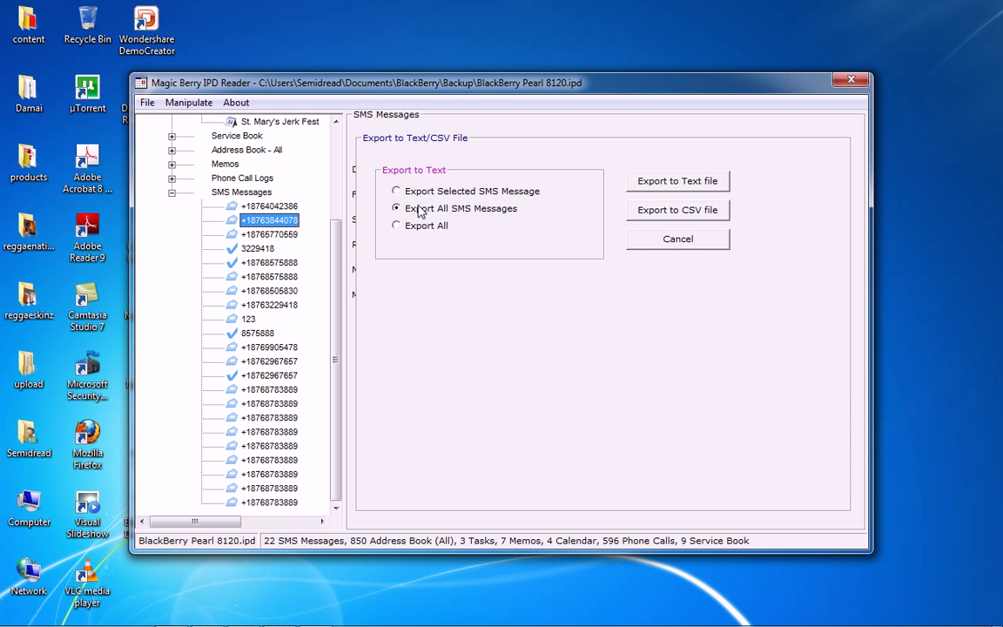
click(682, 183)
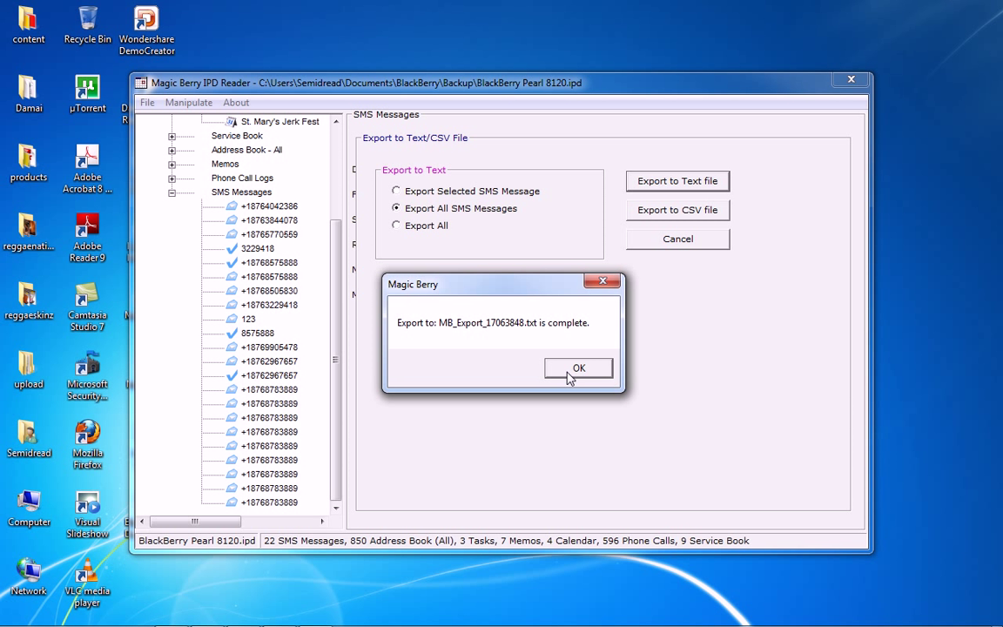
click(574, 368)
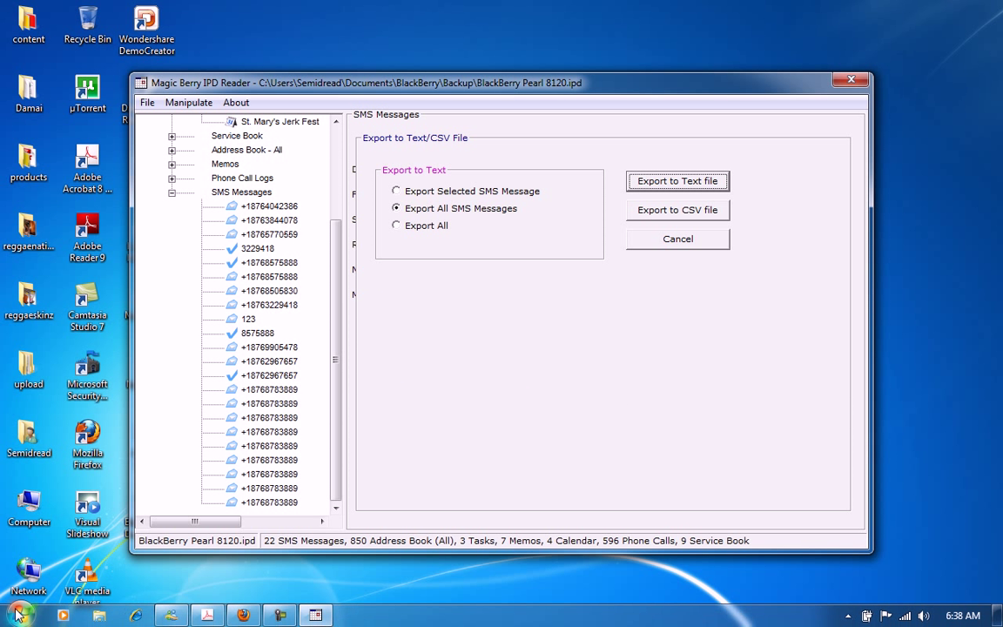
- Open the BlackBerry Backup folder in the Documents library using Windows Explorer
click(19, 615)
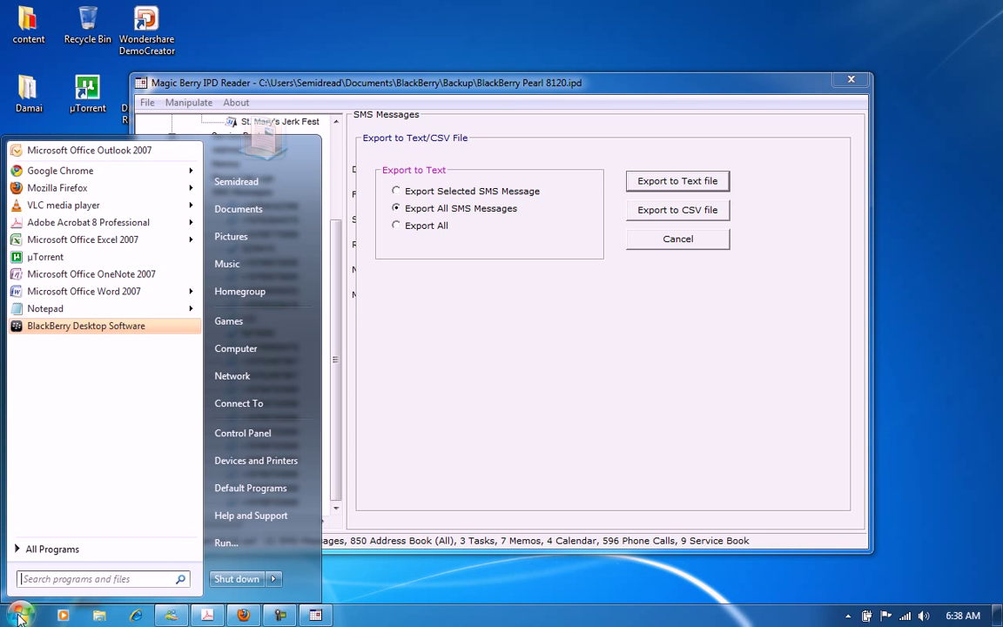
click(248, 211)
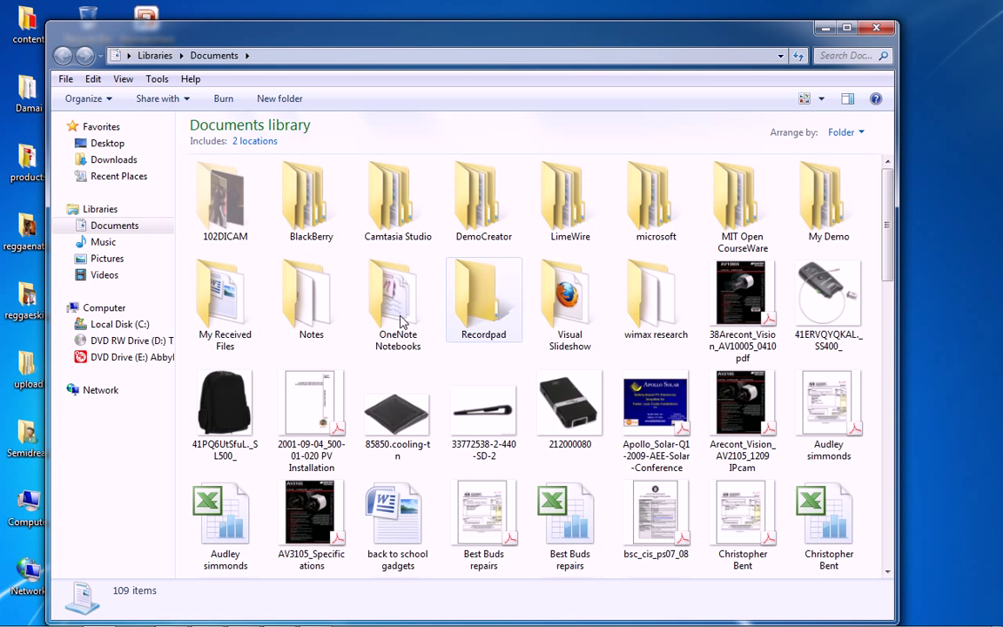
double_click(306, 213)
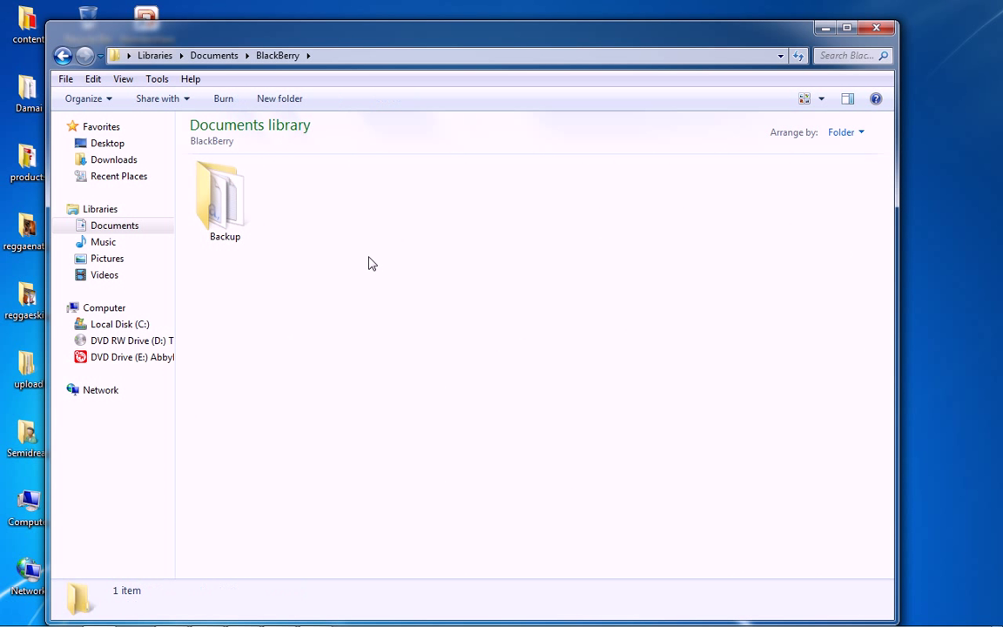
double_click(229, 219)
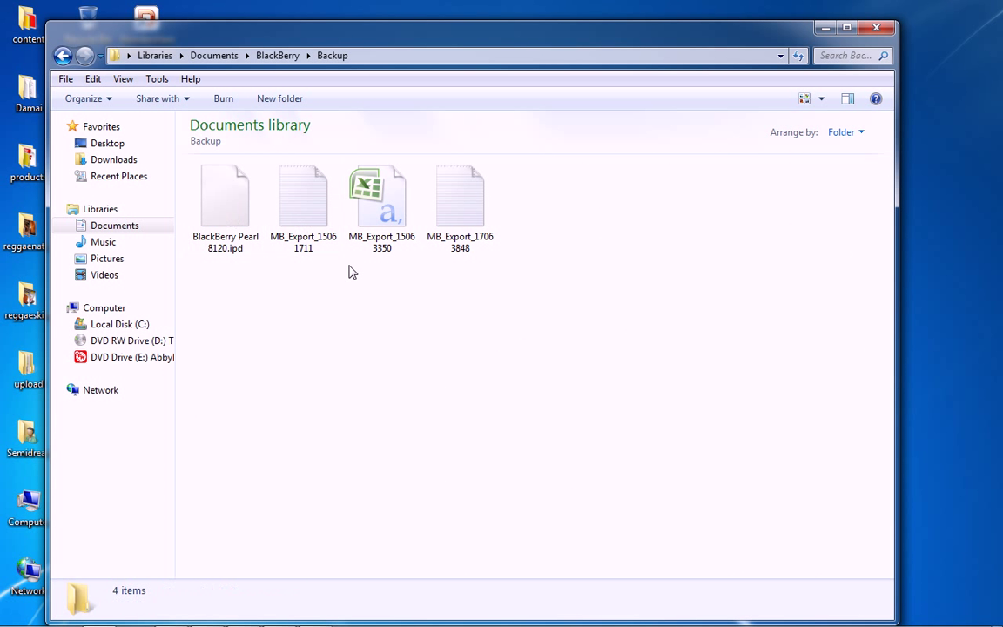
- Open the exported text file MB_Export_17063848 in WordPad
right_click(468, 205)
mouse_move(526, 338)
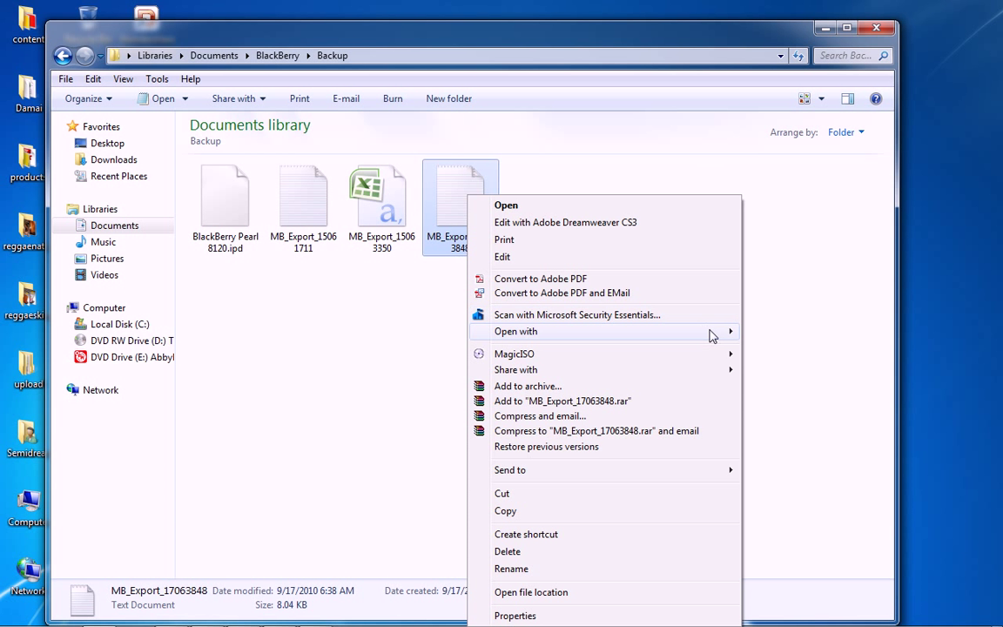
mouse_move(713, 335)
click(763, 366)
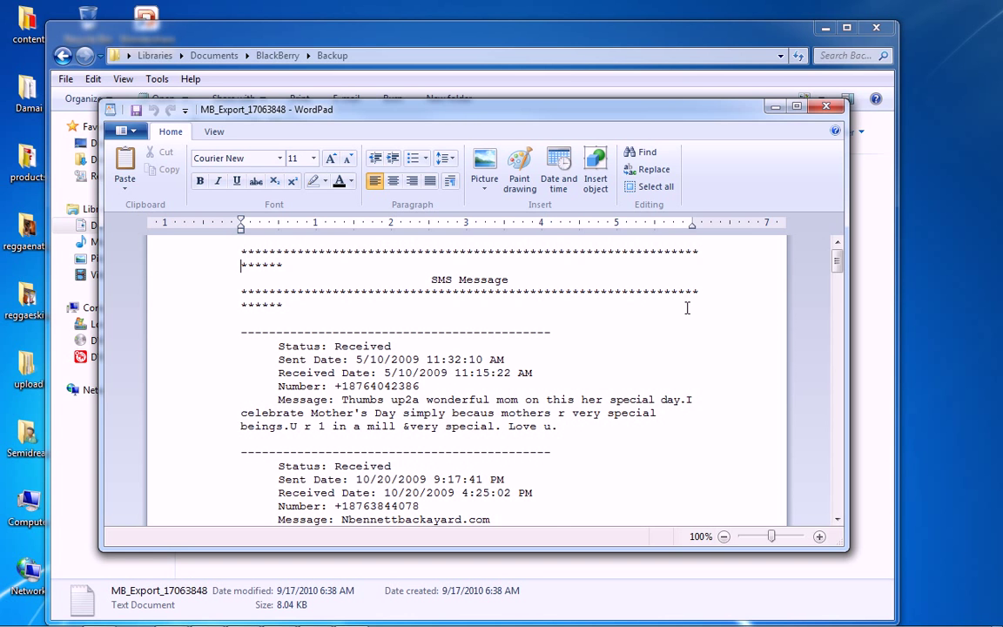
- Read through the exported SMS messages, and close the document and the Backup folder window
scroll(687, 307, down, 14)
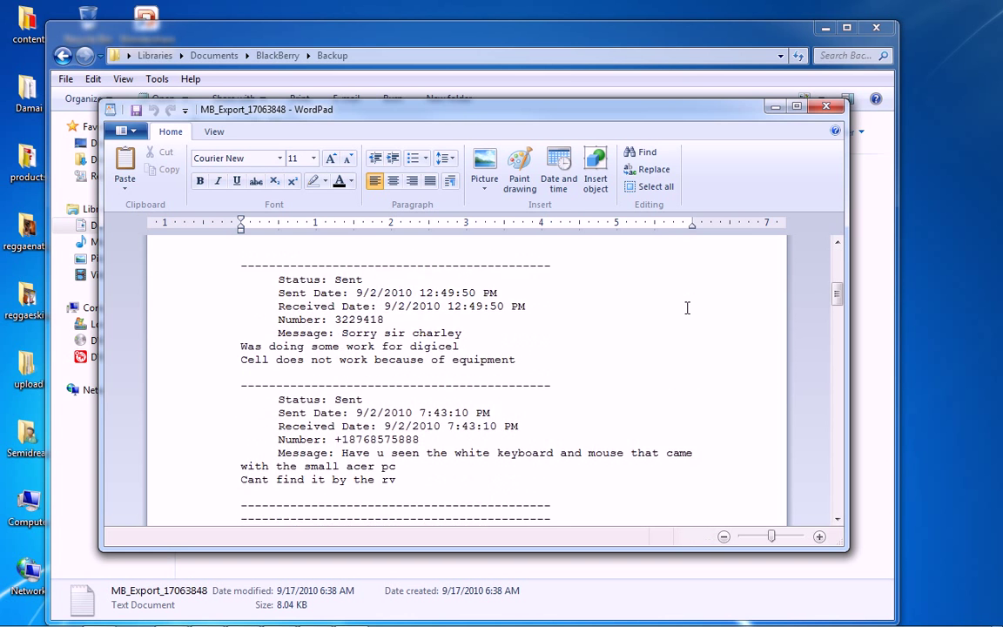
scroll(687, 308, down, 15)
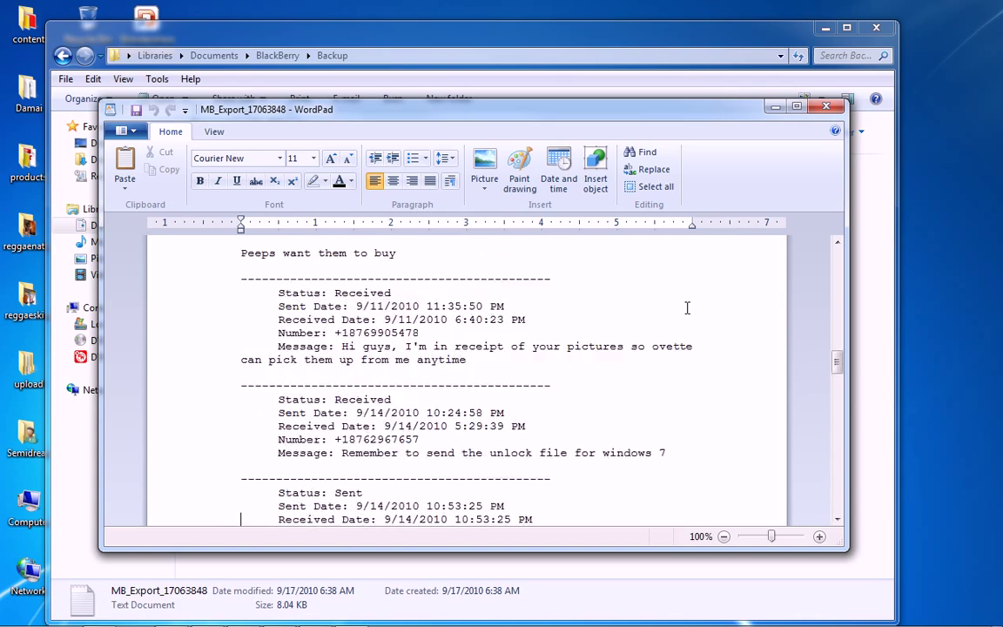
scroll(687, 308, down, 15)
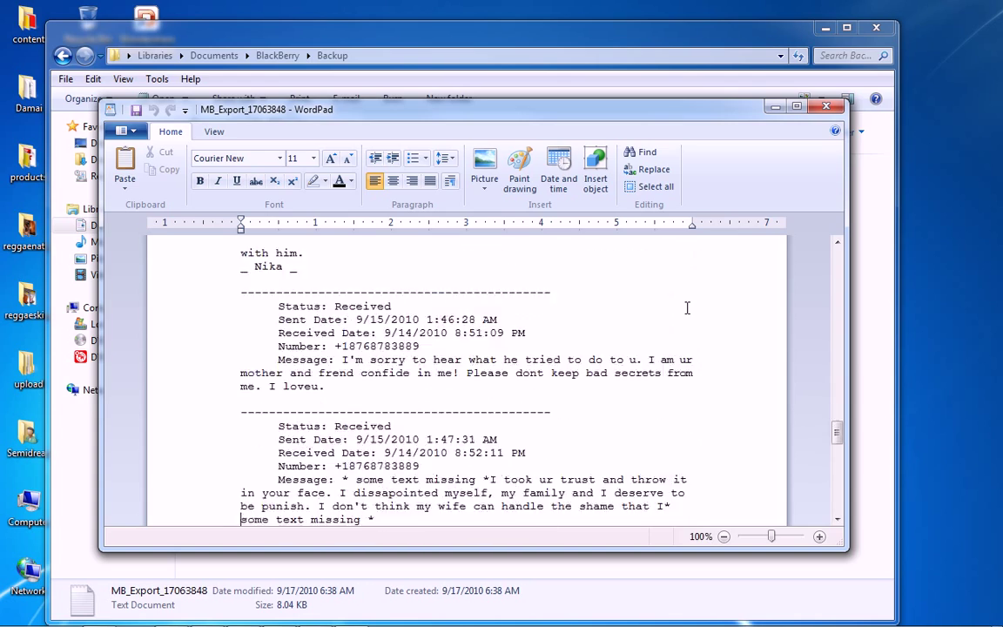
scroll(688, 308, down, 8)
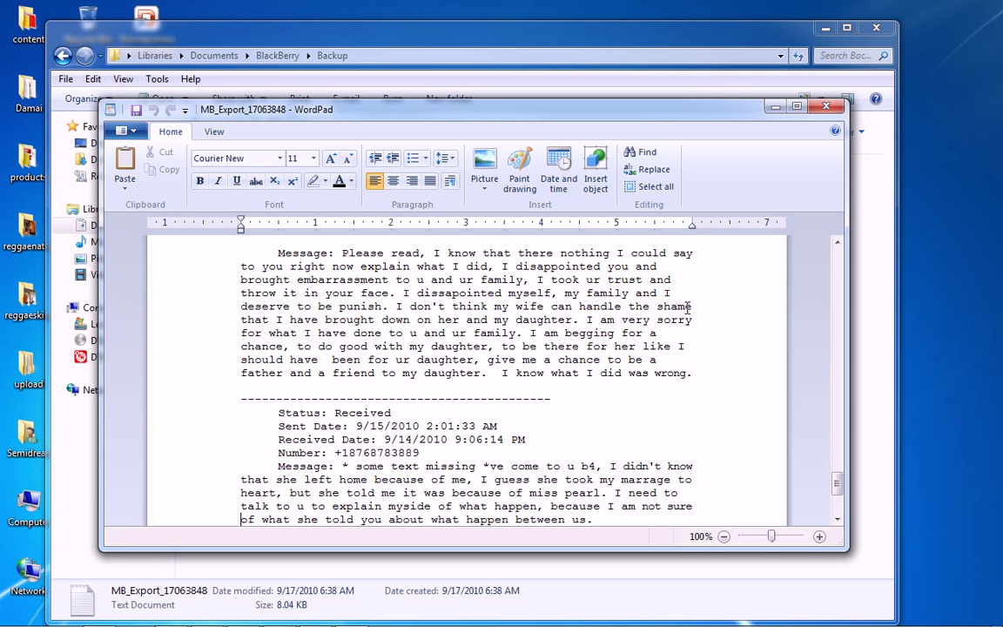
key(alt+F4)
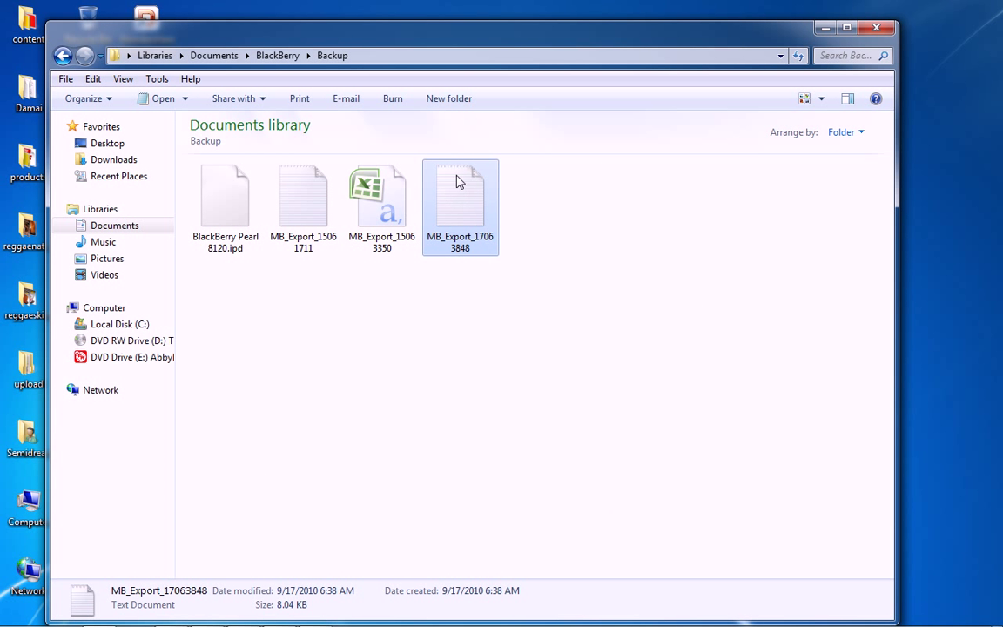
click(875, 28)
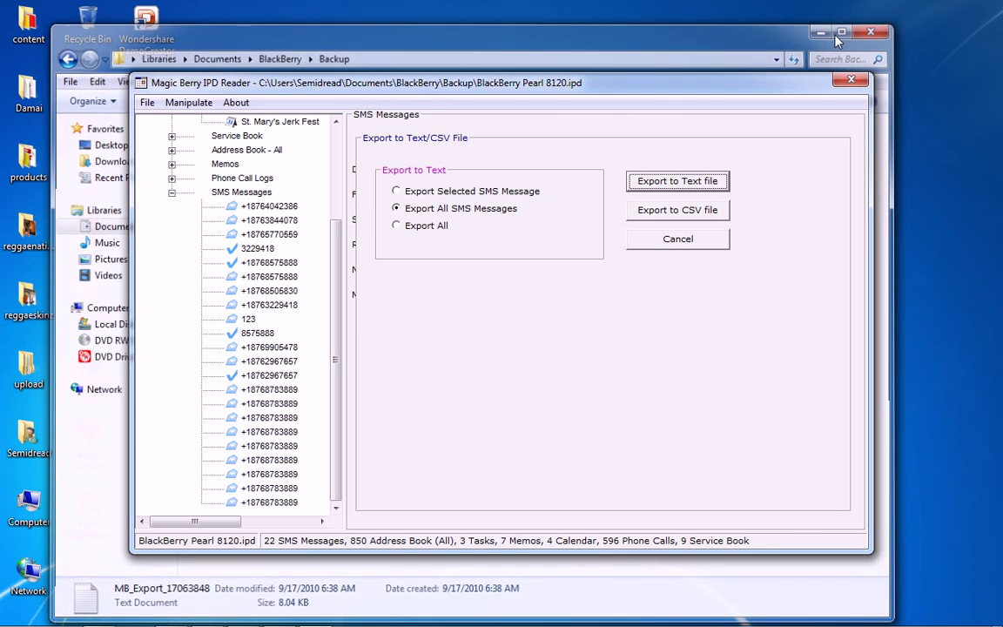